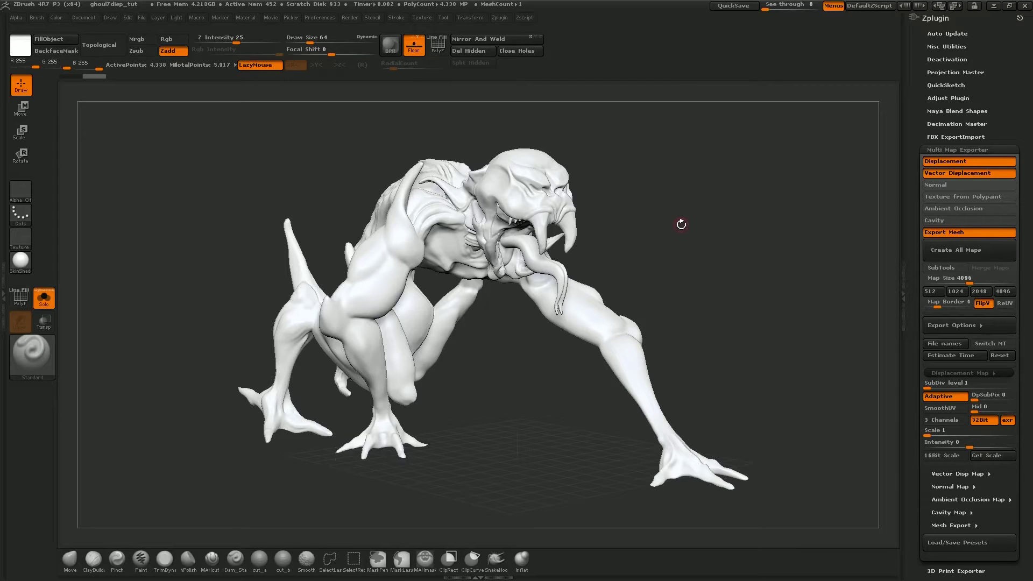
mouse_move(682, 225)
left_mouse_down()
mouse_move(667, 225)
mouse_move(680, 228)
left_mouse_up()
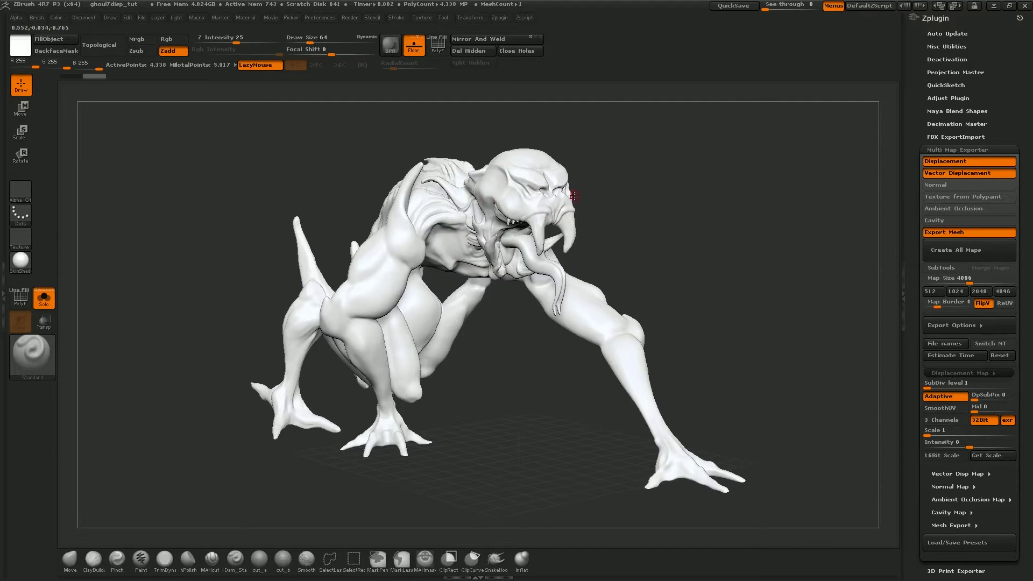
left_click_drag(623, 203, 649, 263)
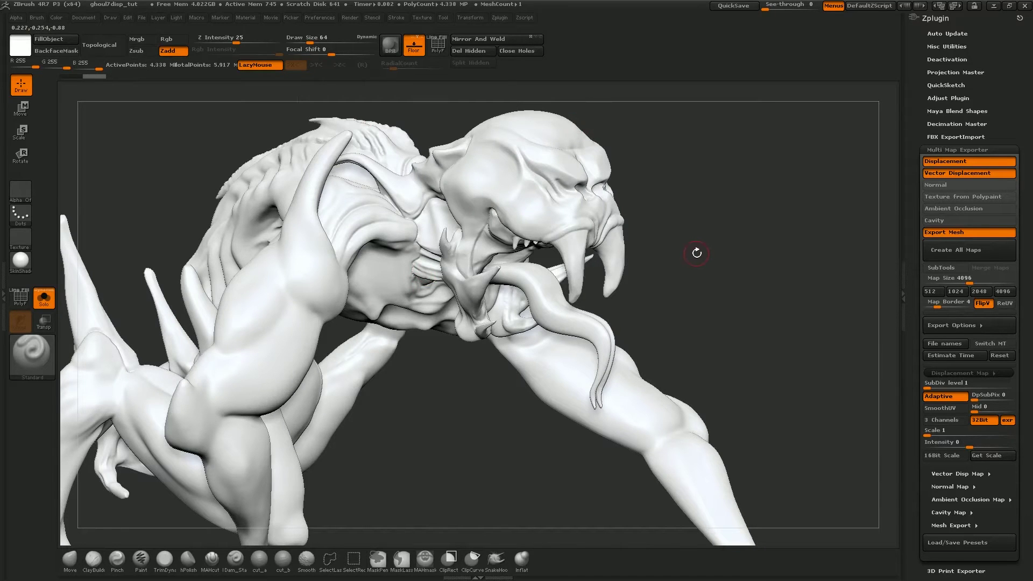
mouse_move(697, 253)
left_mouse_down()
mouse_move(717, 291)
mouse_move(694, 248)
left_mouse_up()
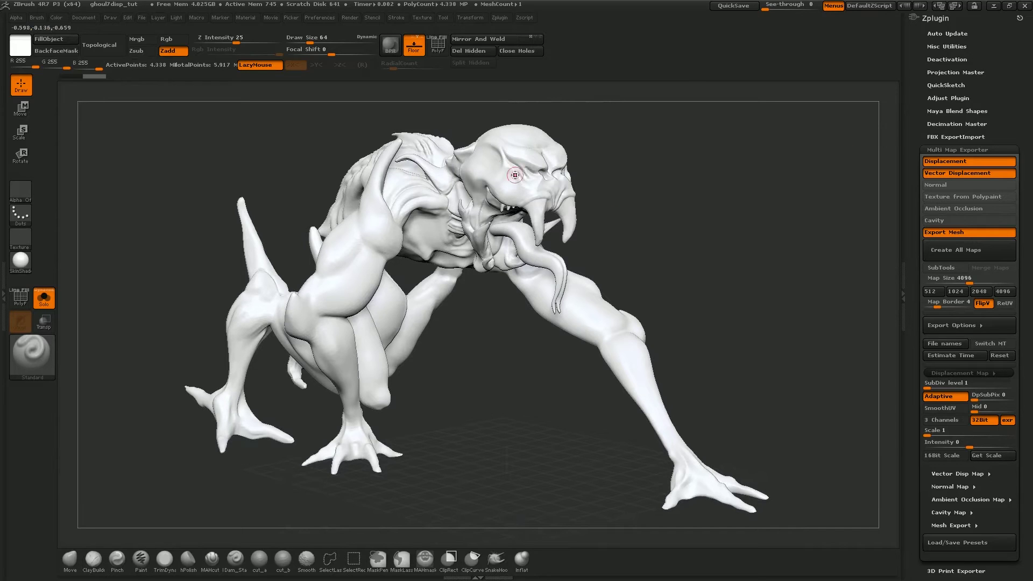
Step: Compare the creature mesh at subdivision level 1 with its highest level, 5, using the Geometry settings
left_click_drag(953, 129, 953, 20)
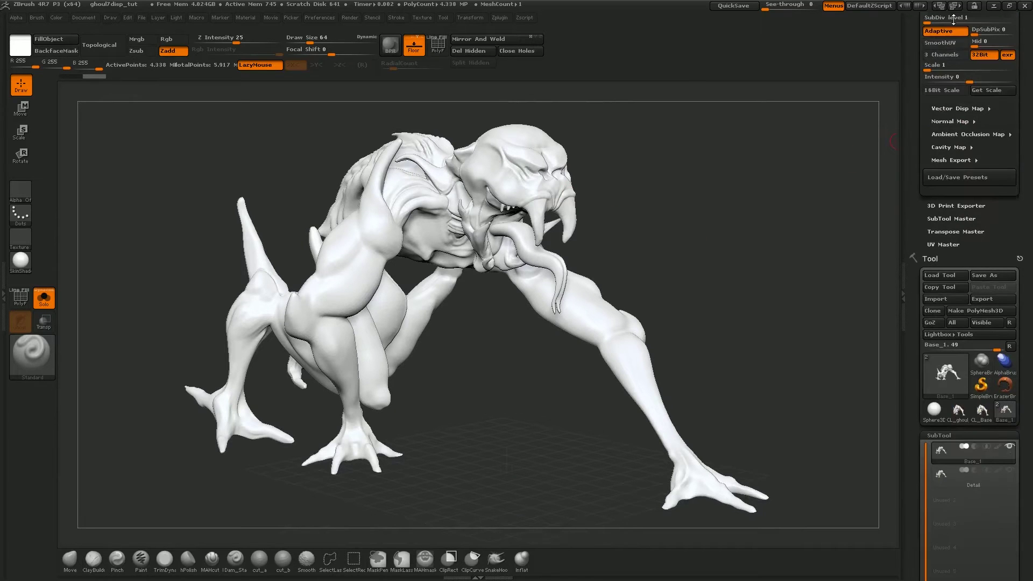
left_click_drag(967, 241, 967, 167)
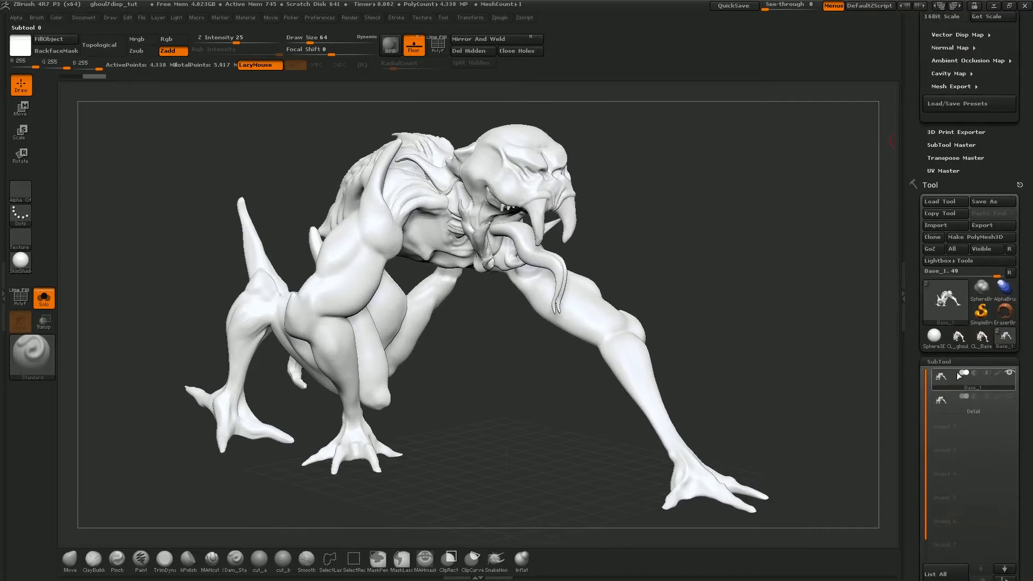
scroll(923, 466, "down", 5)
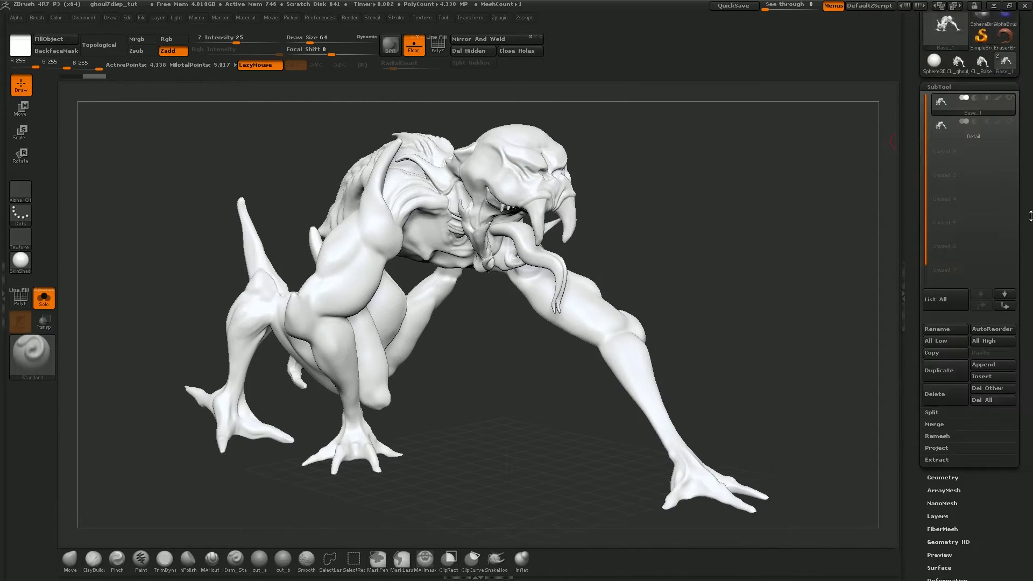
left_click(943, 444)
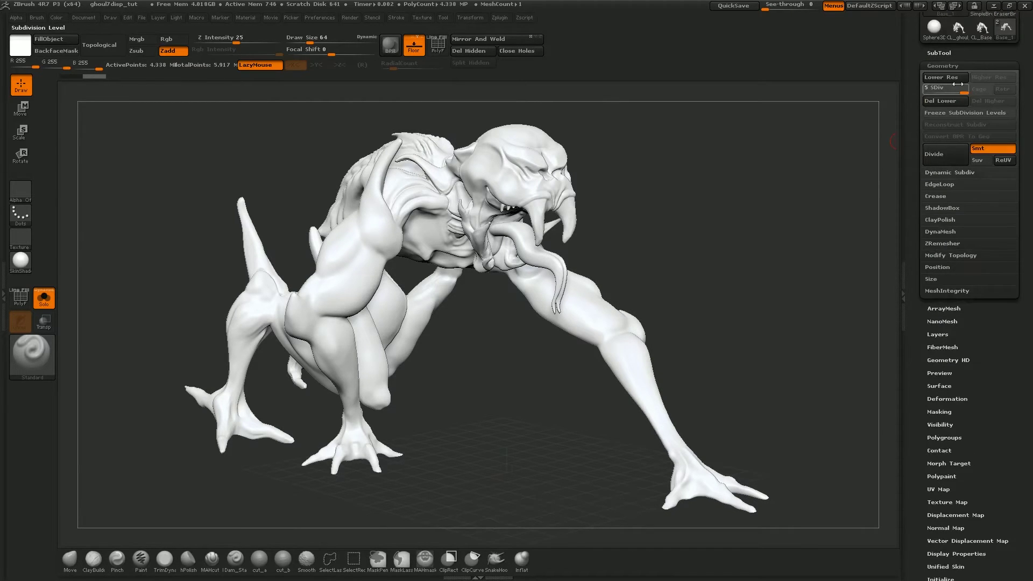
key("shift+d")
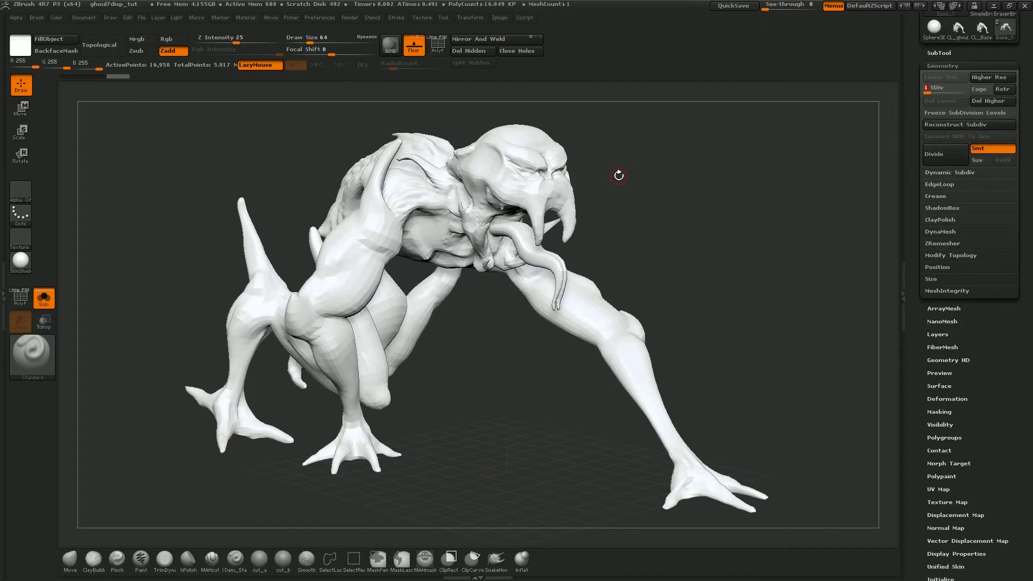
left_click_drag(618, 172, 377, 181)
left_click_drag(632, 274, 586, 185)
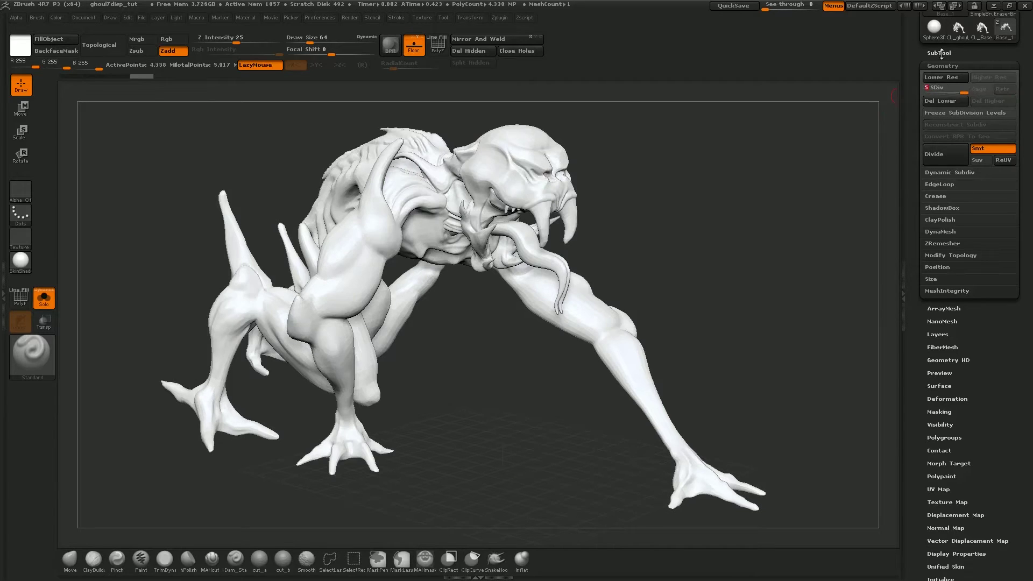
Step: Expand the SubTool list and inspect the mesh details of the Base_1 subtool
left_click_drag(1025, 55, 975, 99)
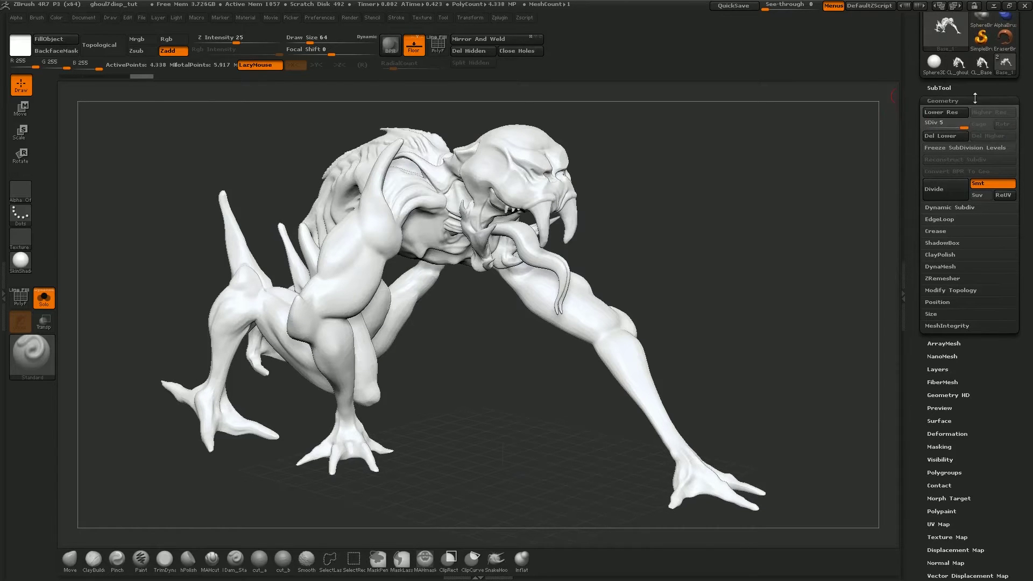
left_click(940, 87)
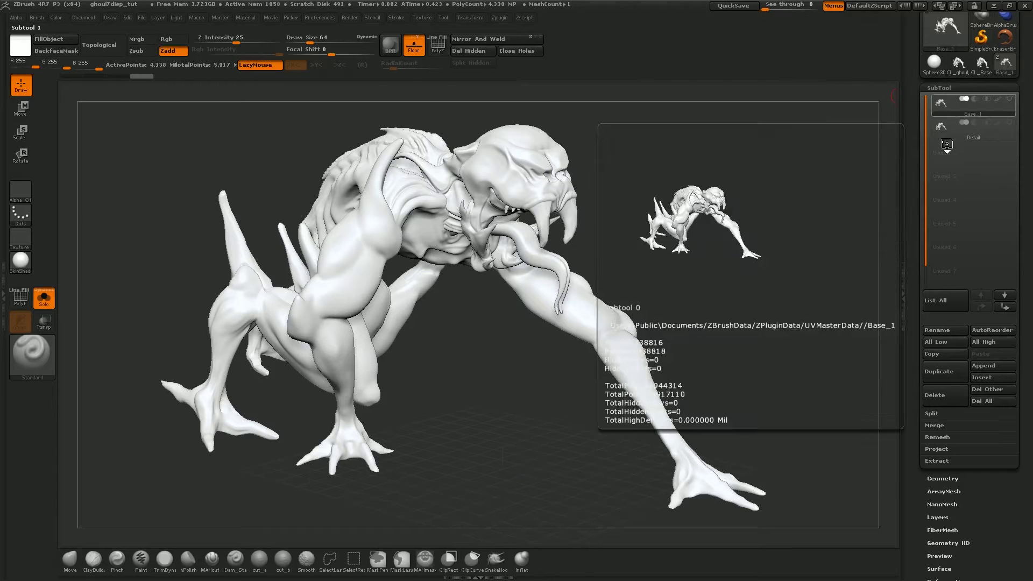
mouse_move(952, 119)
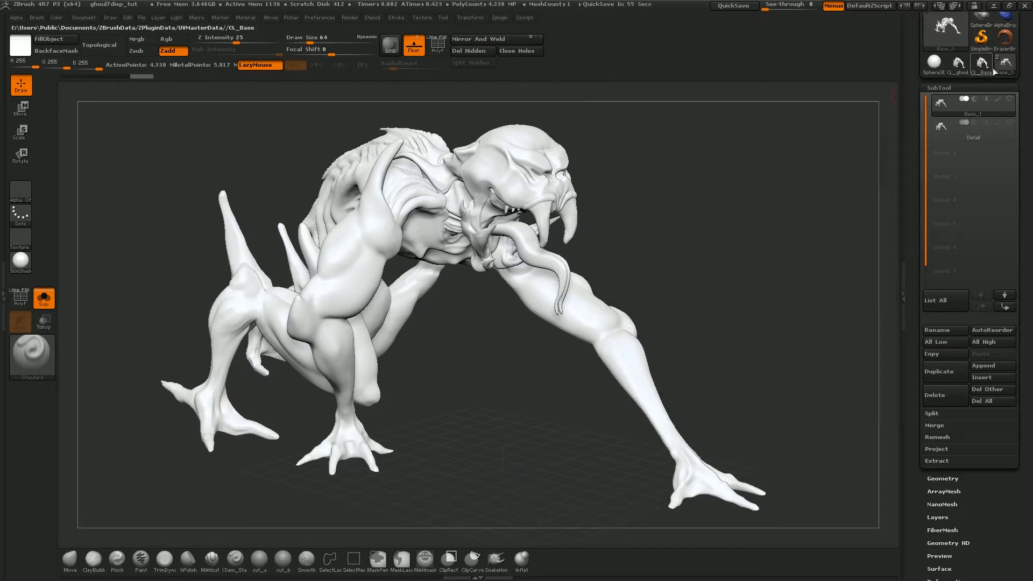
Step: Look over the UV Master unwrap options and collapse that plugin again
left_click_drag(1027, 48, 1027, 156)
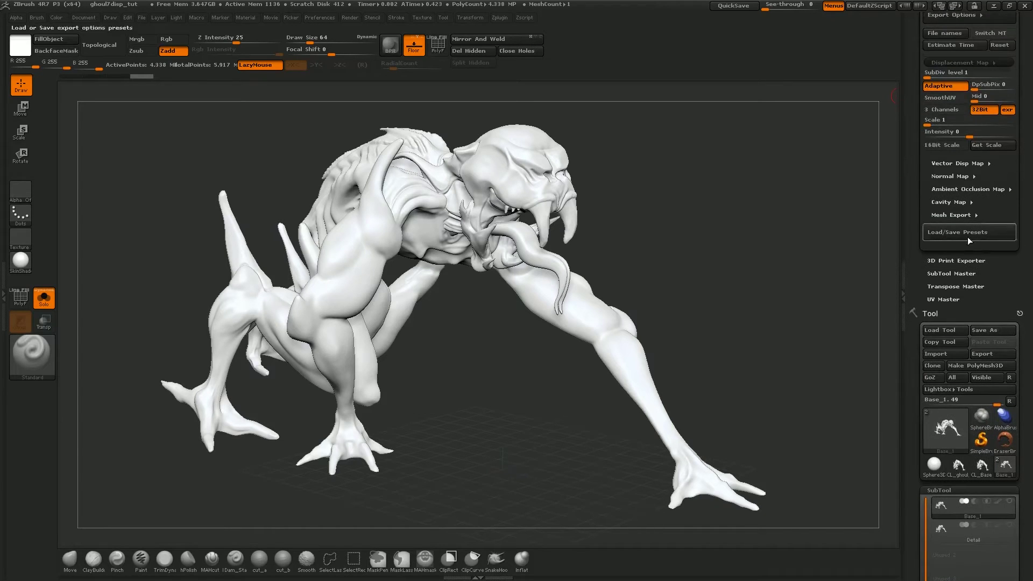
left_click(945, 300)
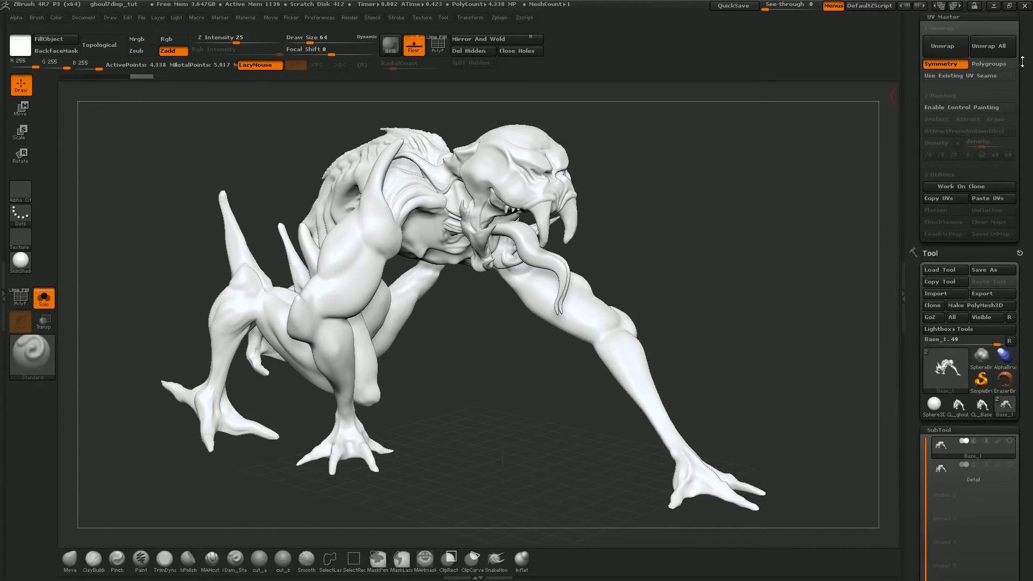
left_click_drag(1022, 61, 1023, 121)
left_click(972, 78)
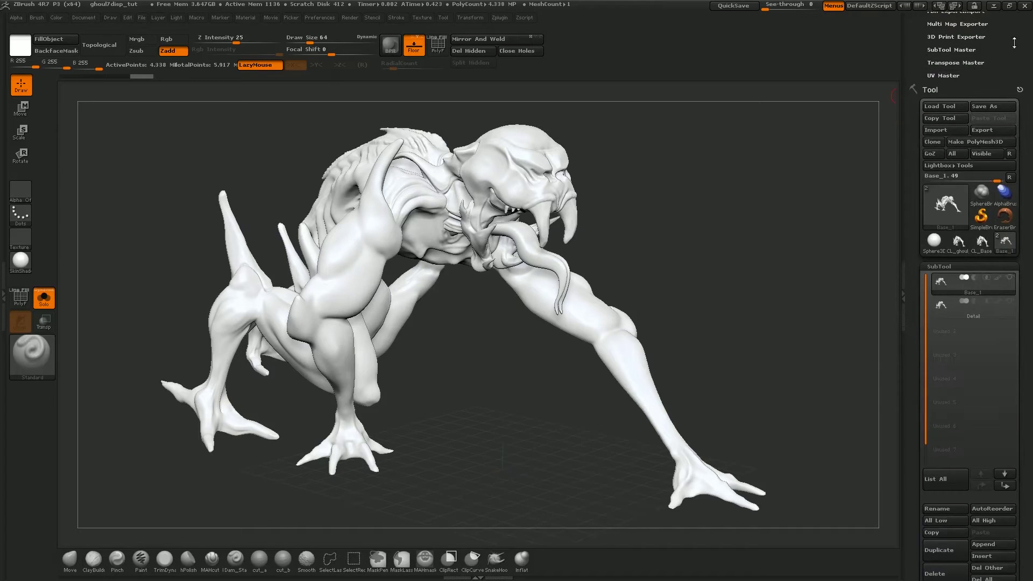
left_click_drag(1015, 43, 1006, 124)
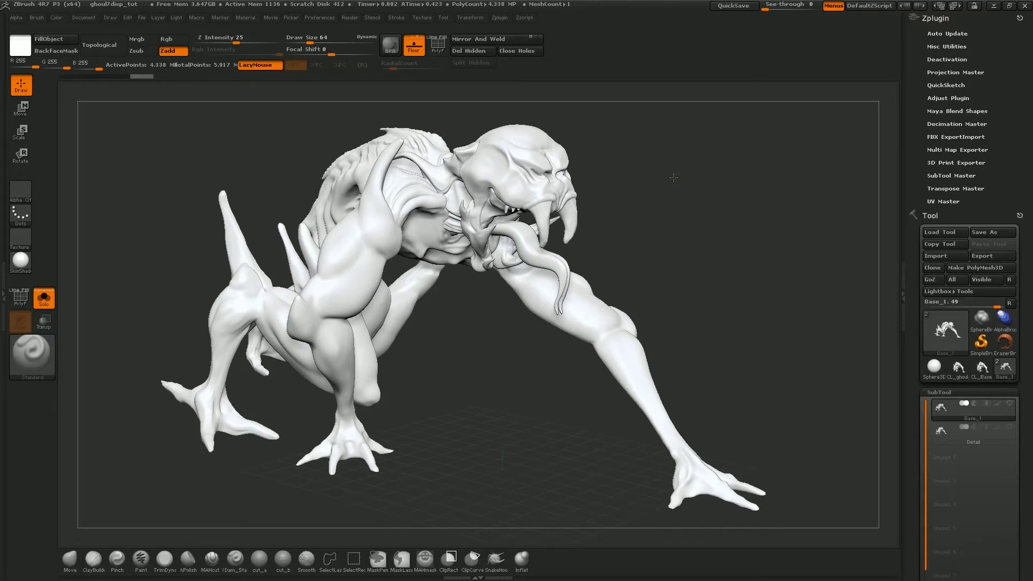
mouse_move(676, 177)
left_mouse_down()
mouse_move(646, 183)
mouse_move(673, 177)
left_mouse_up()
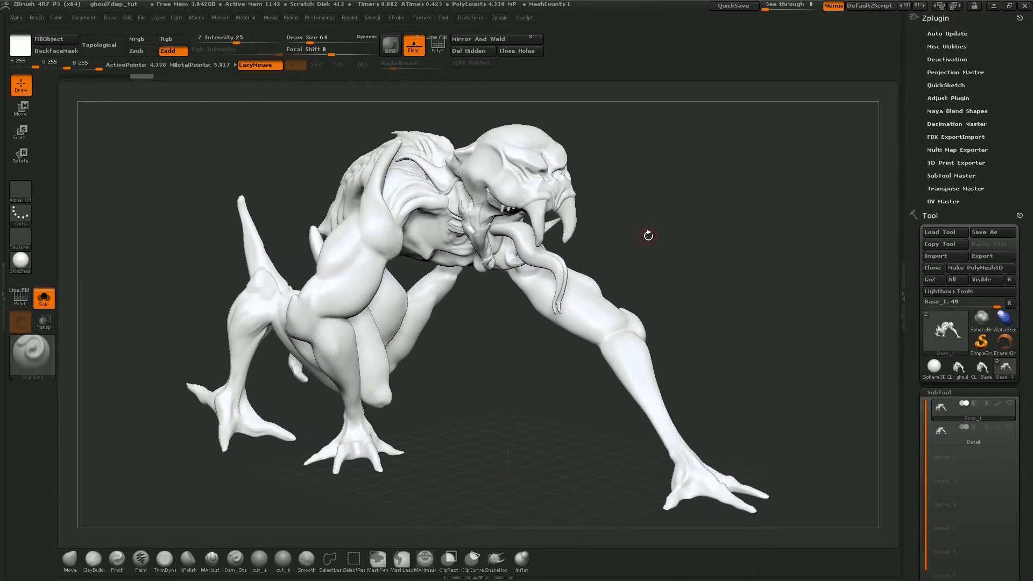
left_click_drag(648, 233, 669, 209)
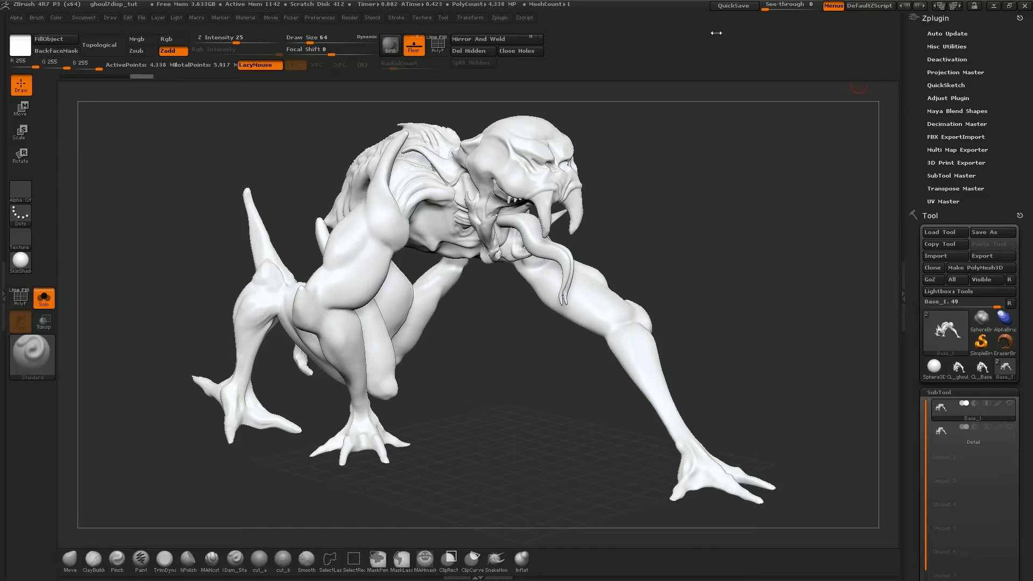
Step: Open the Multi Map Exporter and turn off Vector Displacement, Displacement and Export Mesh
left_click(499, 20)
left_click(947, 151)
left_click(947, 171)
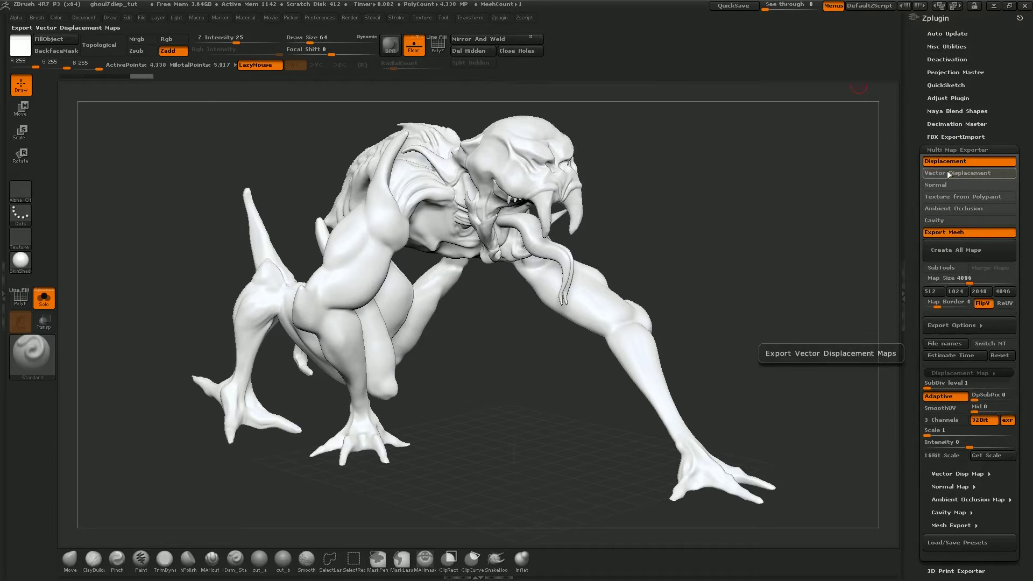
left_click(947, 161)
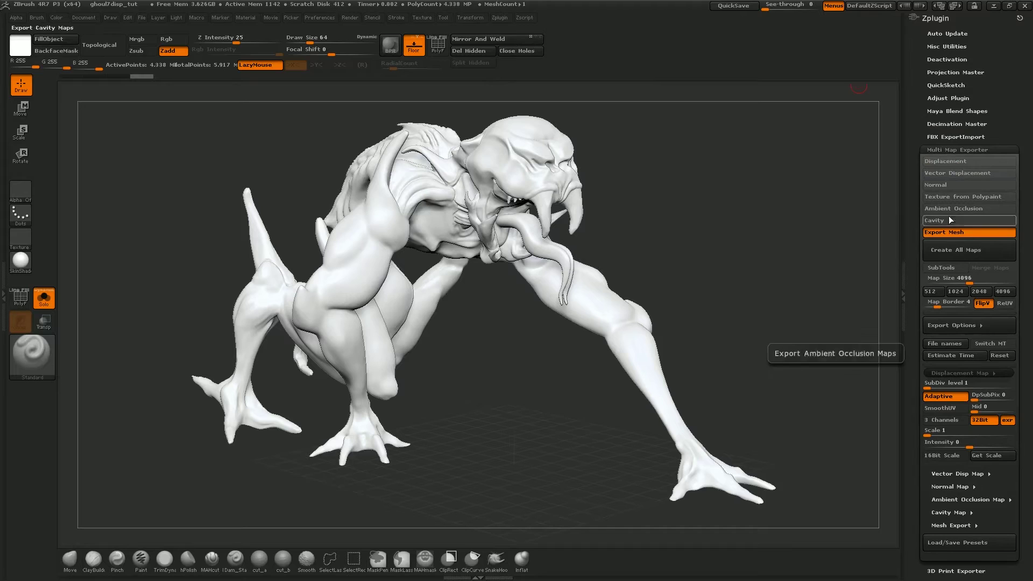
left_click(957, 233)
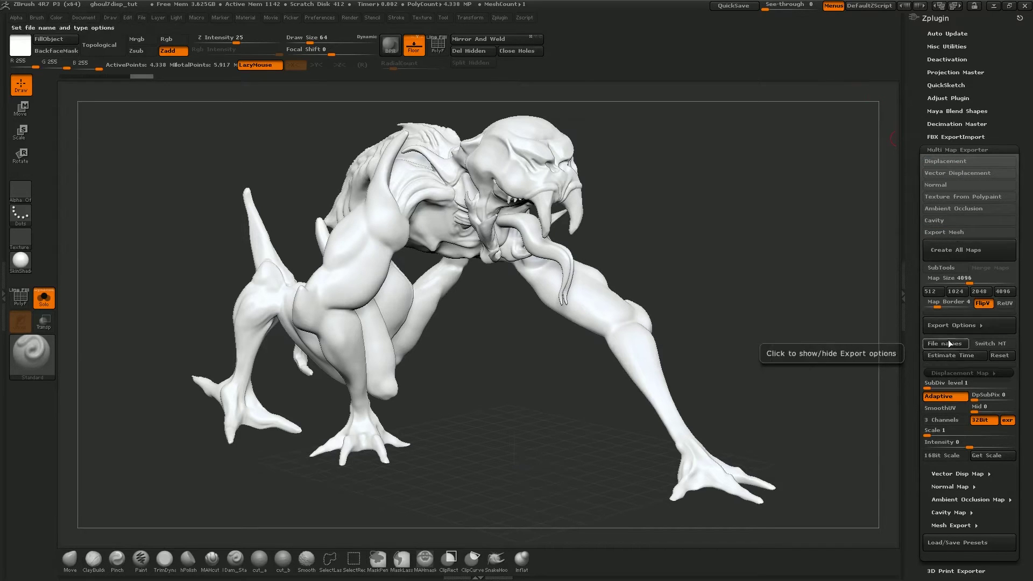
Step: Collapse the exporter's Export Options and enable Displacement and Export Mesh
left_click(951, 326)
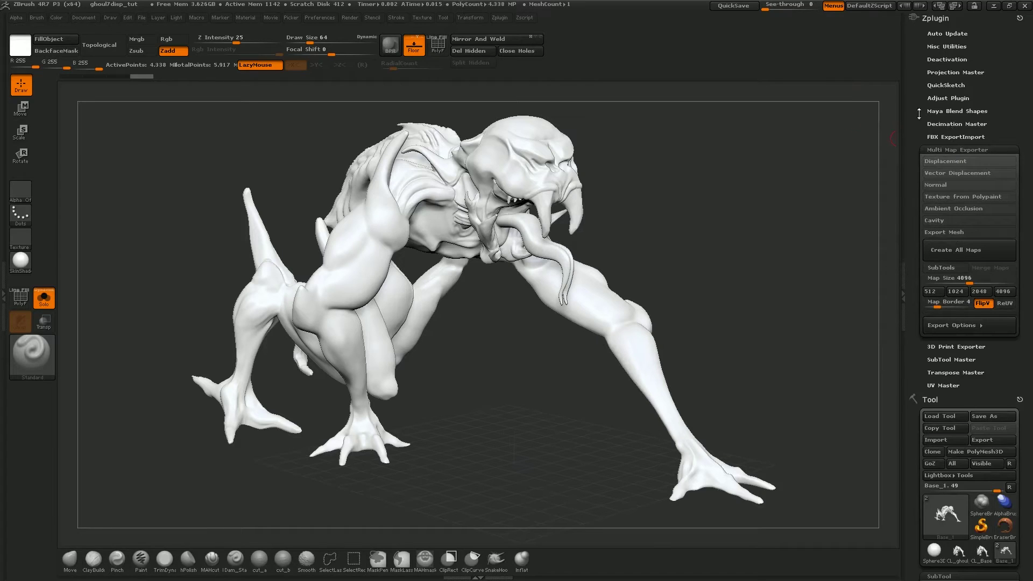
left_click(963, 162)
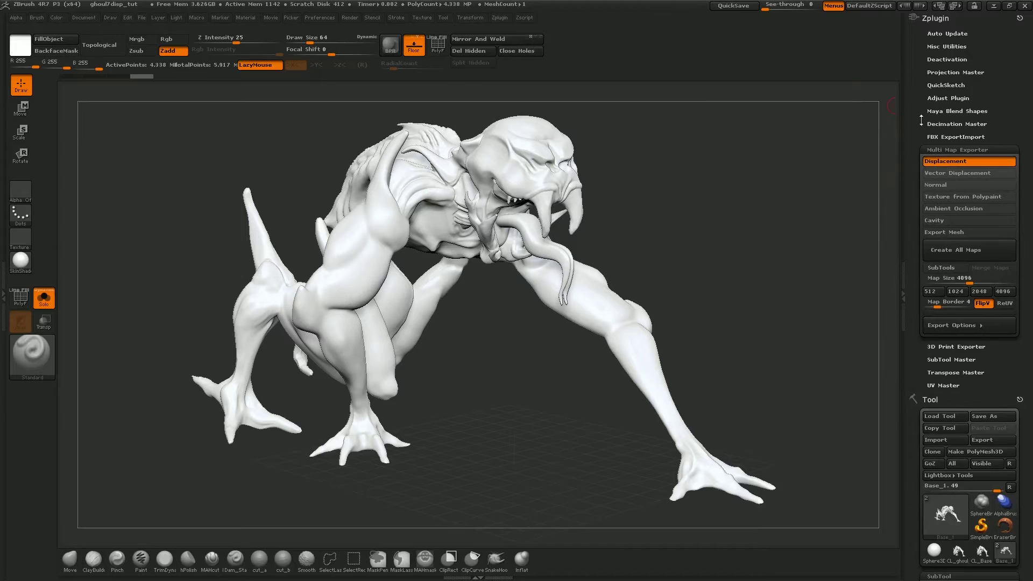
left_click(967, 235)
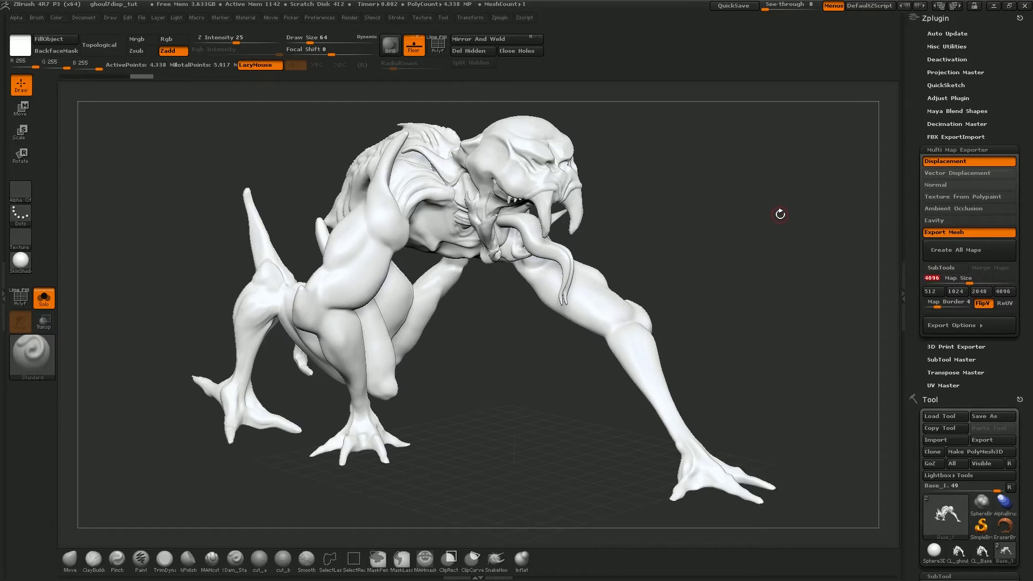
left_click_drag(773, 196, 764, 197)
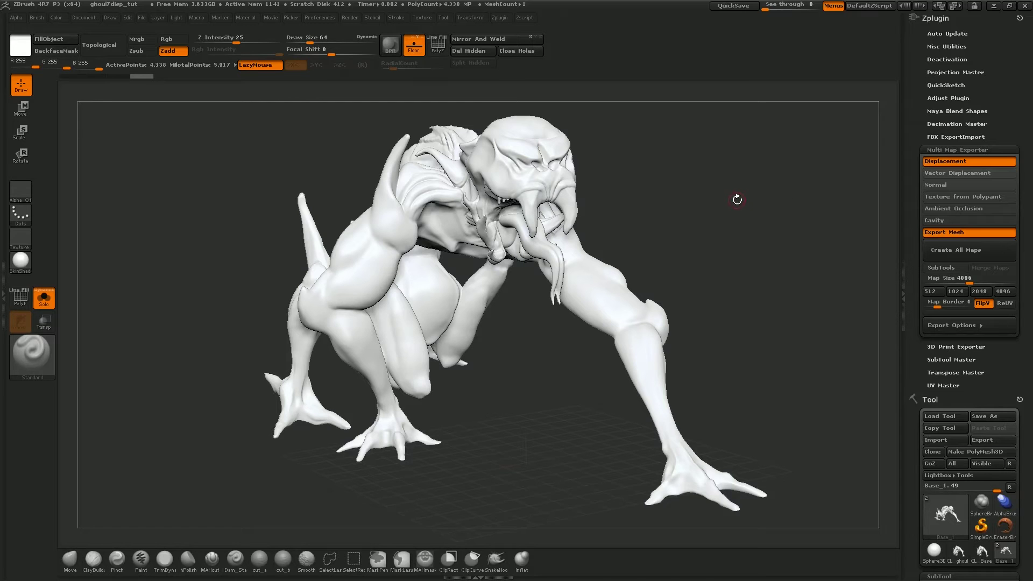
left_click_drag(738, 199, 754, 307)
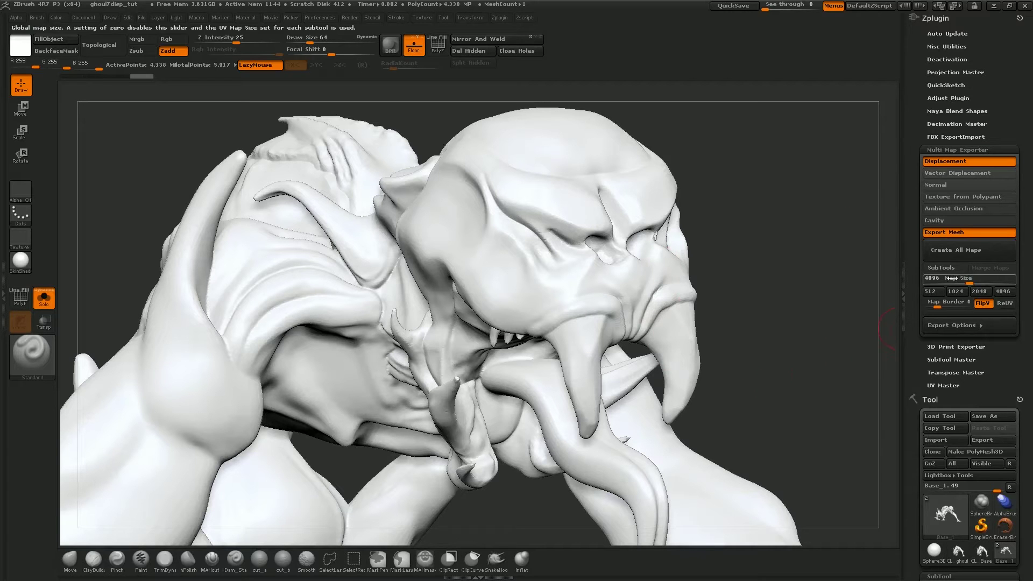
left_click_drag(794, 404, 724, 297)
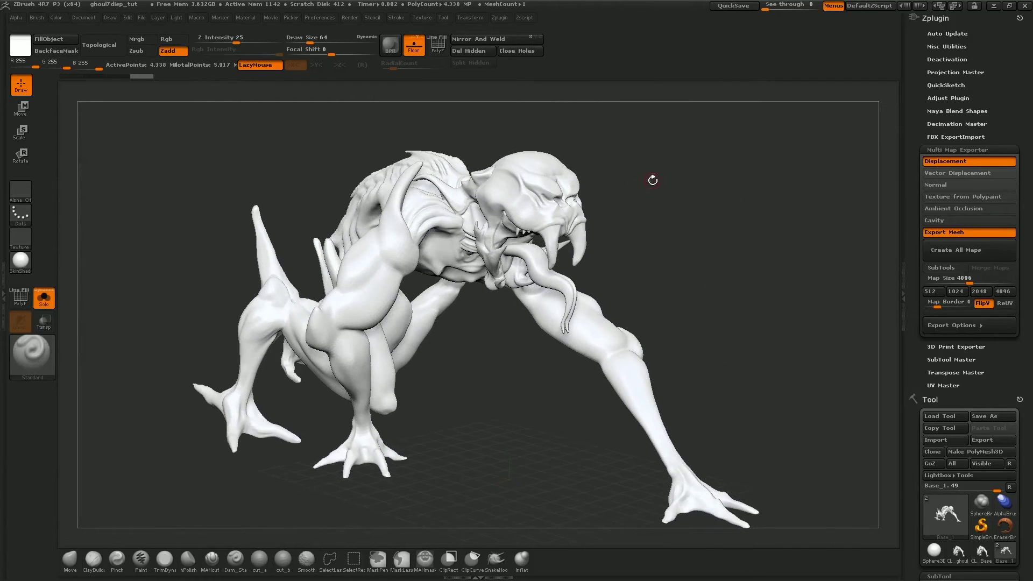
mouse_move(653, 178)
left_mouse_down()
mouse_move(647, 202)
mouse_move(658, 198)
mouse_move(646, 159)
left_mouse_up()
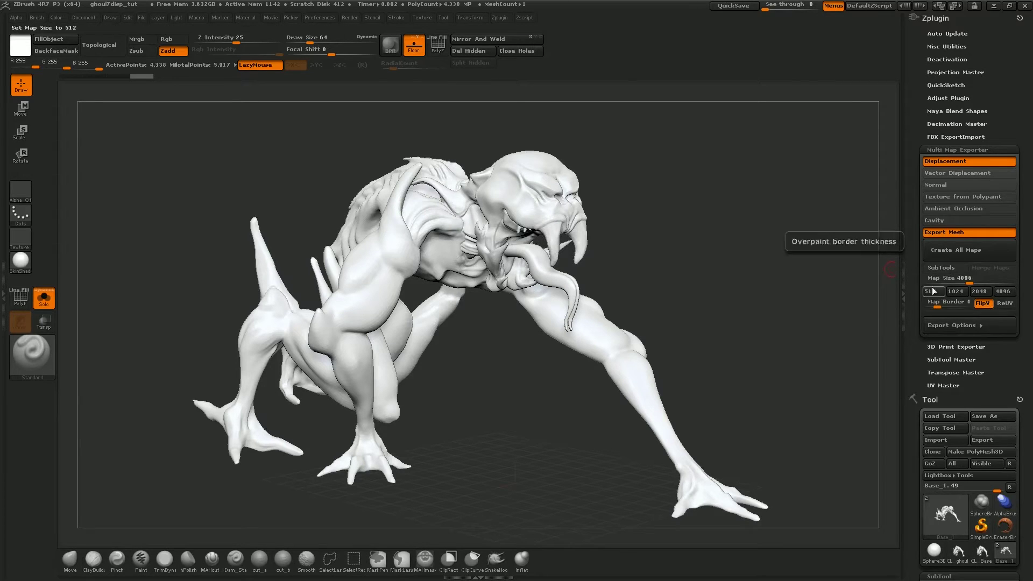
left_click_drag(752, 293, 752, 280)
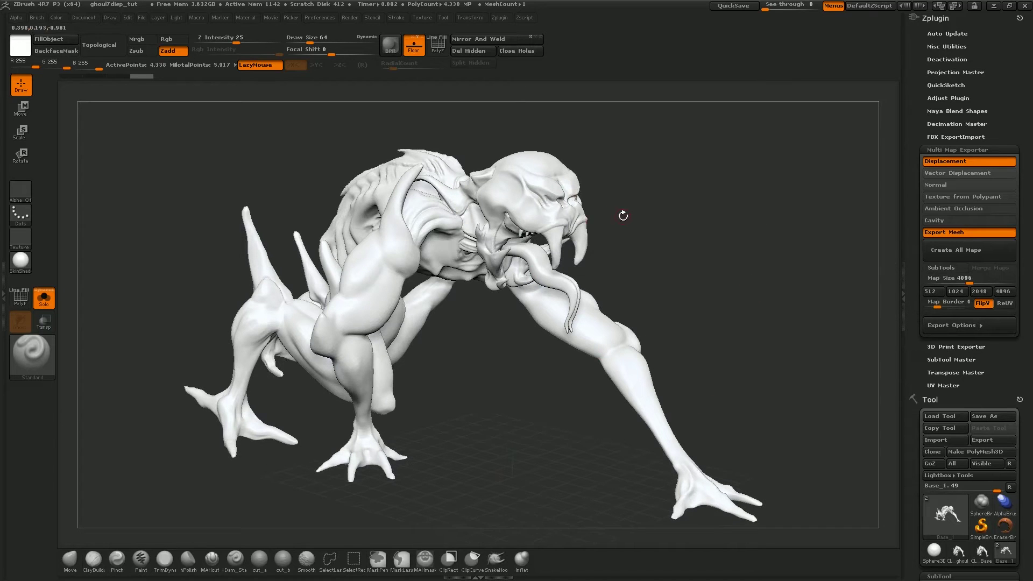
left_click_drag(680, 237, 684, 265)
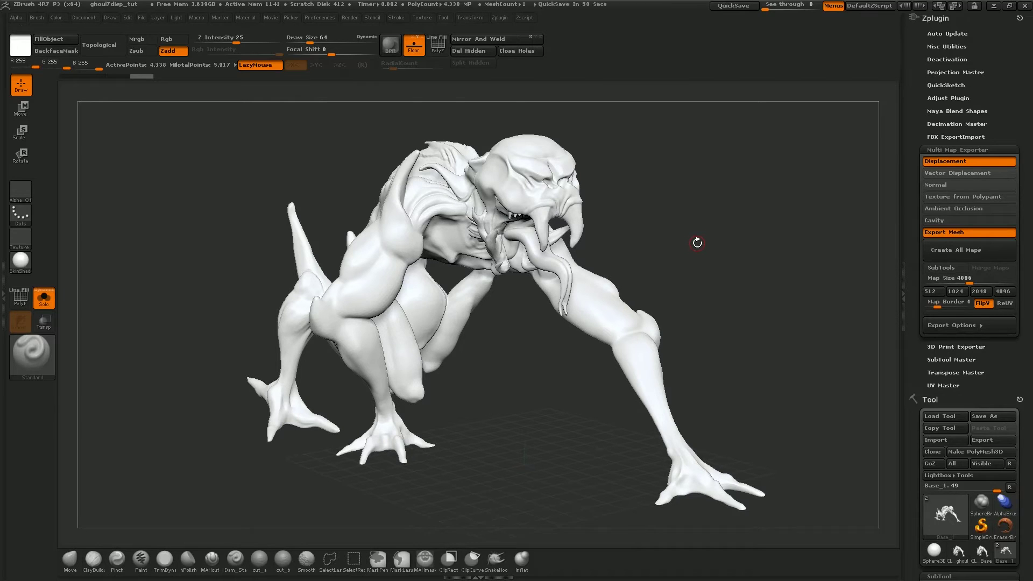
left_click_drag(697, 234, 645, 202)
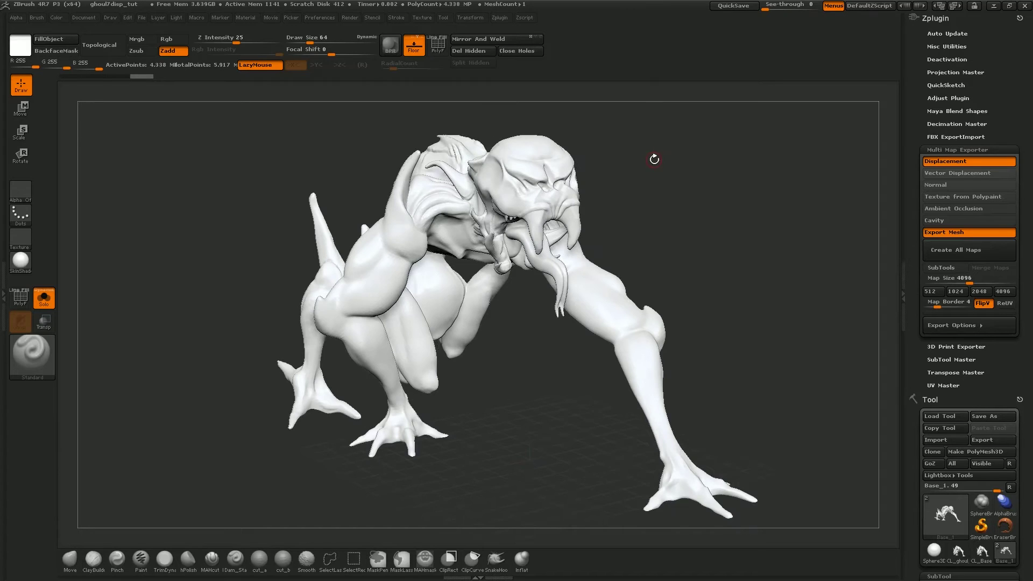
left_click_drag(657, 208, 888, 154)
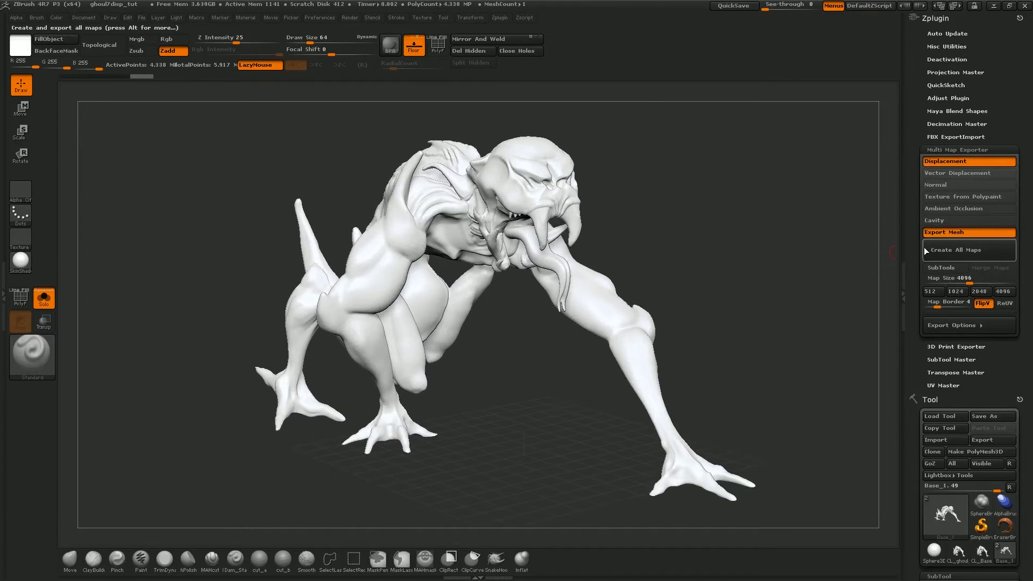
Step: Expand the Multi Map Exporter's Export Options and review the Displacement Map settings
left_click(951, 329)
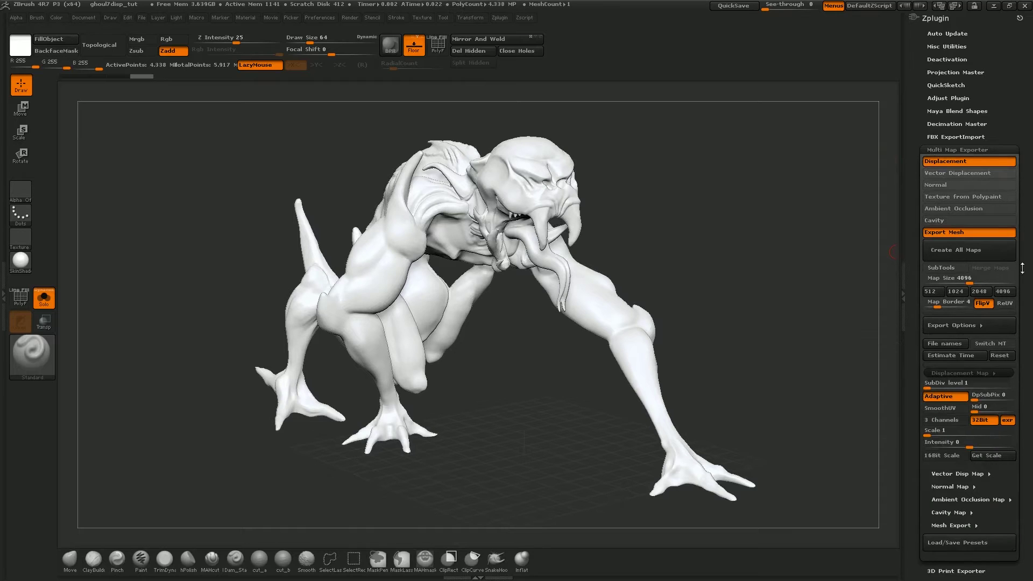
left_click_drag(1022, 267, 1022, 192)
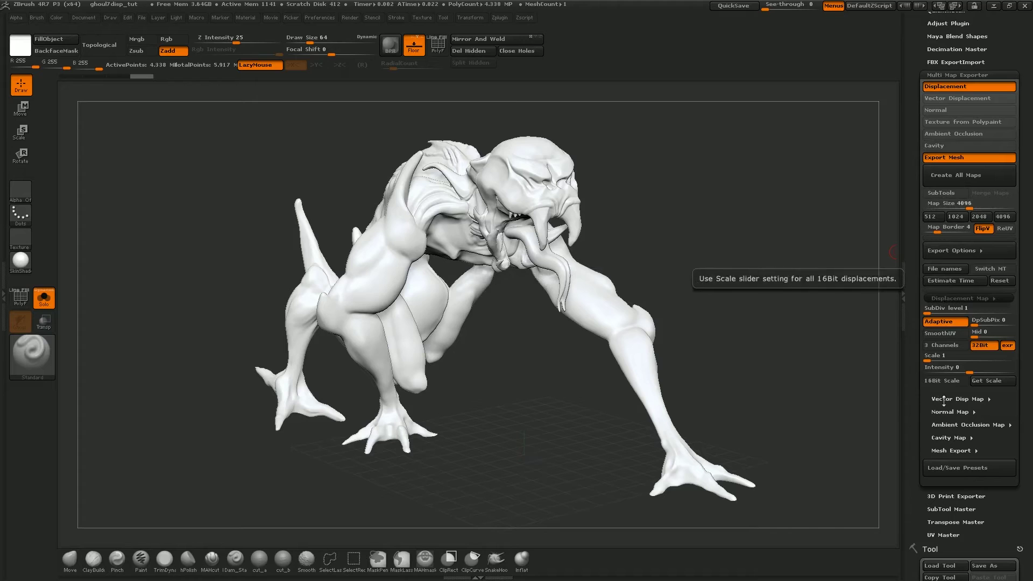
left_click_drag(1026, 372, 1025, 316)
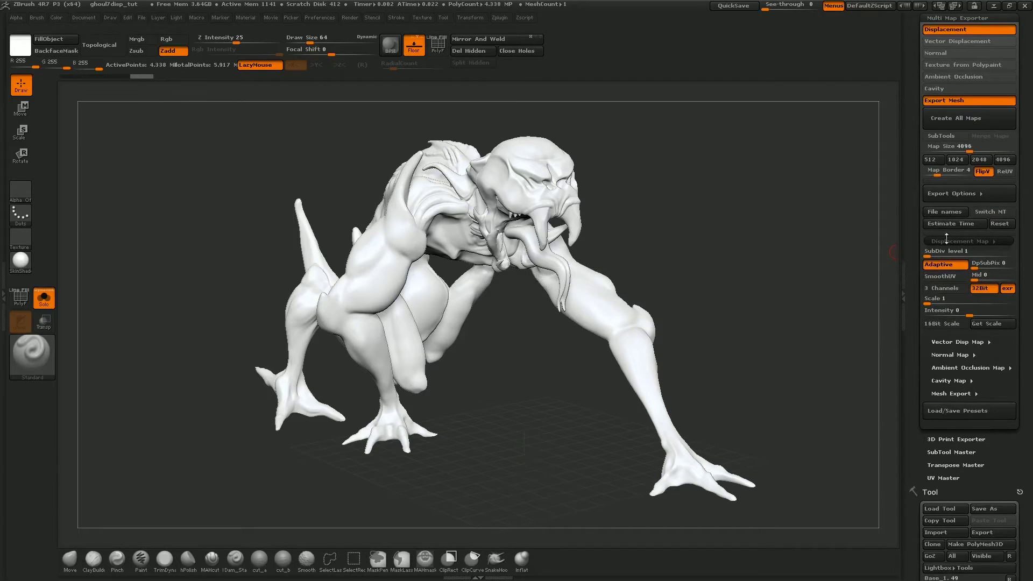
Step: Recheck the Displacement Map settings, and expand the Mesh Export settings of the Multi Map Exporter
left_click(947, 242)
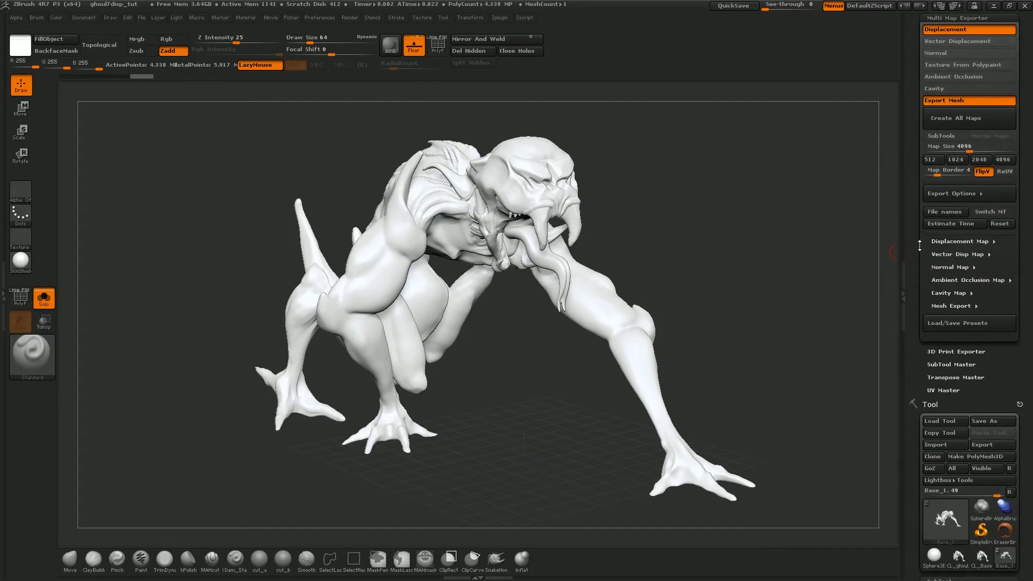
left_click(951, 241)
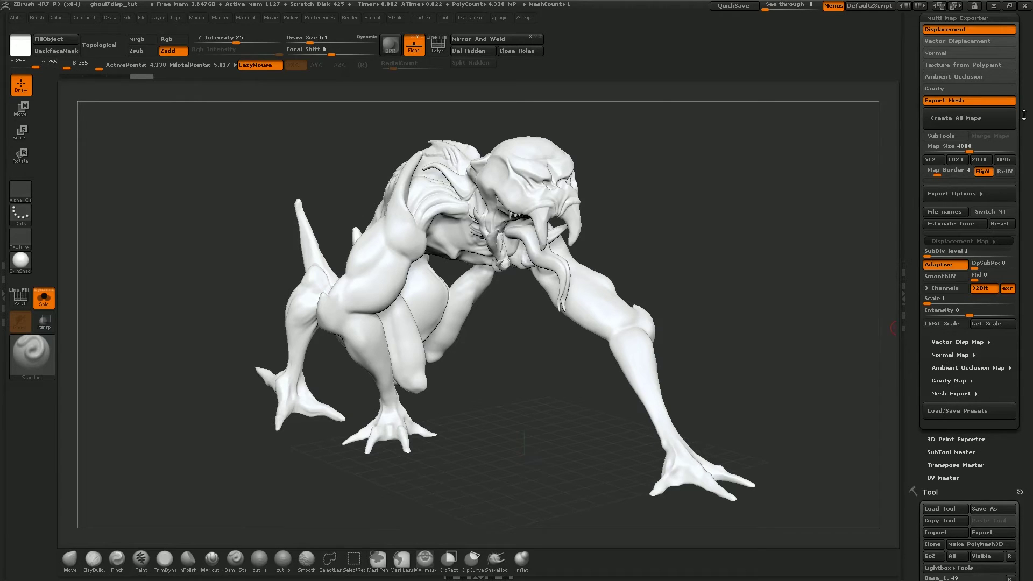
scroll(1024, 115, "up", 4)
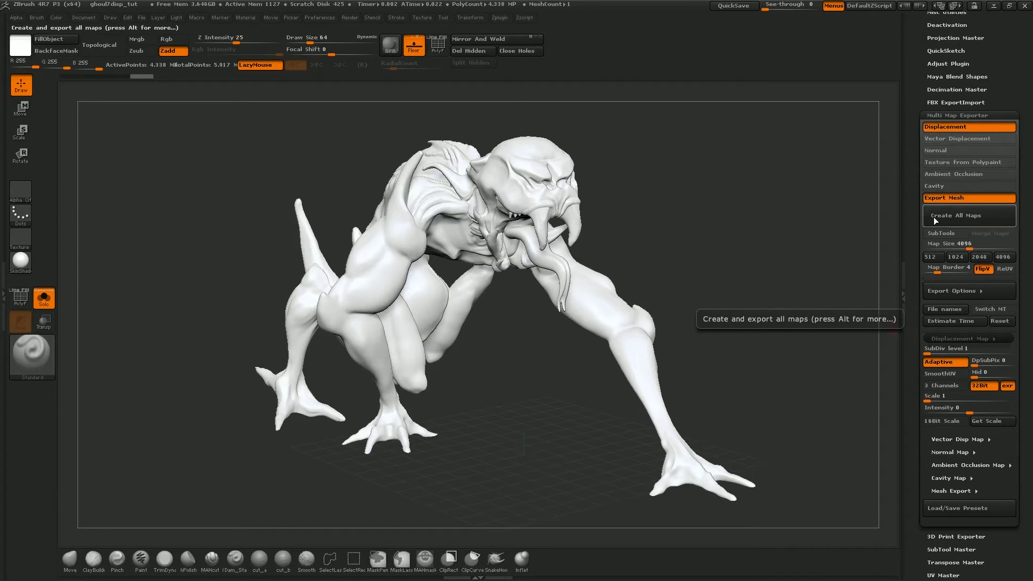
left_click(949, 491)
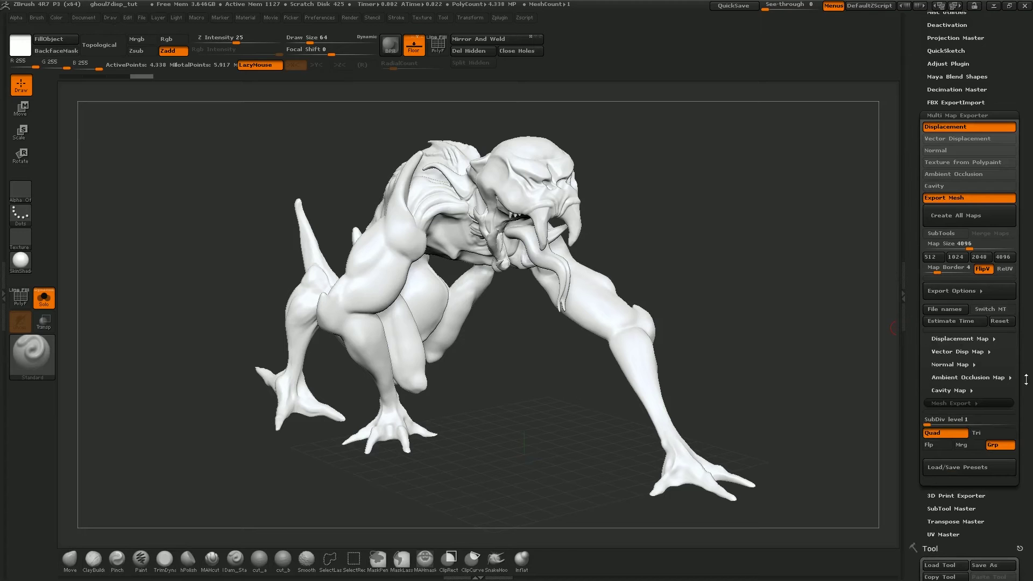
left_click_drag(1026, 379, 1028, 329)
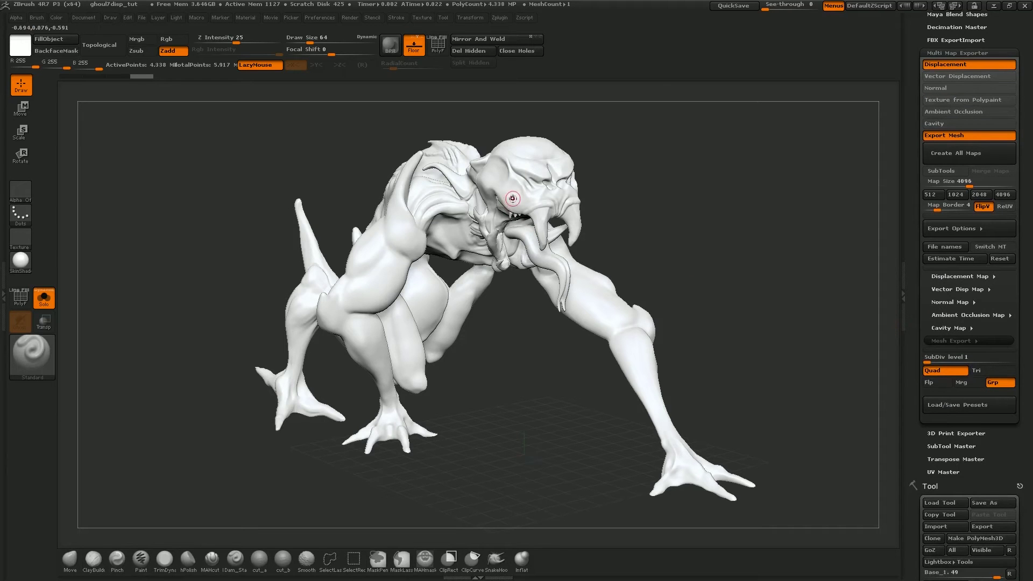
Step: Show the polyframe on the creature and examine its topology alongside the mesh export's SubDiv level
key("shift+f")
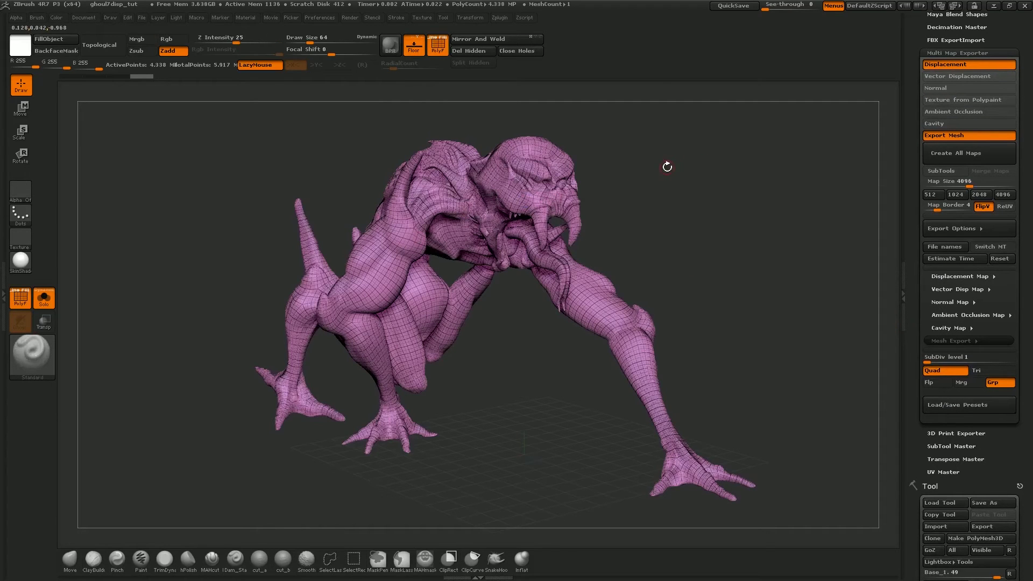
scroll(570, 196, "up", 5)
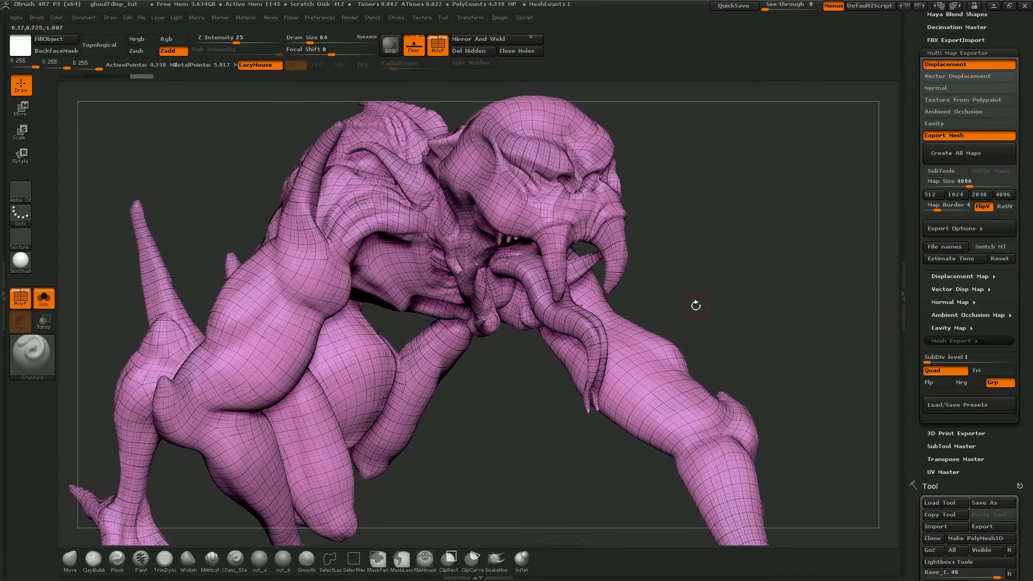
left_click(932, 357)
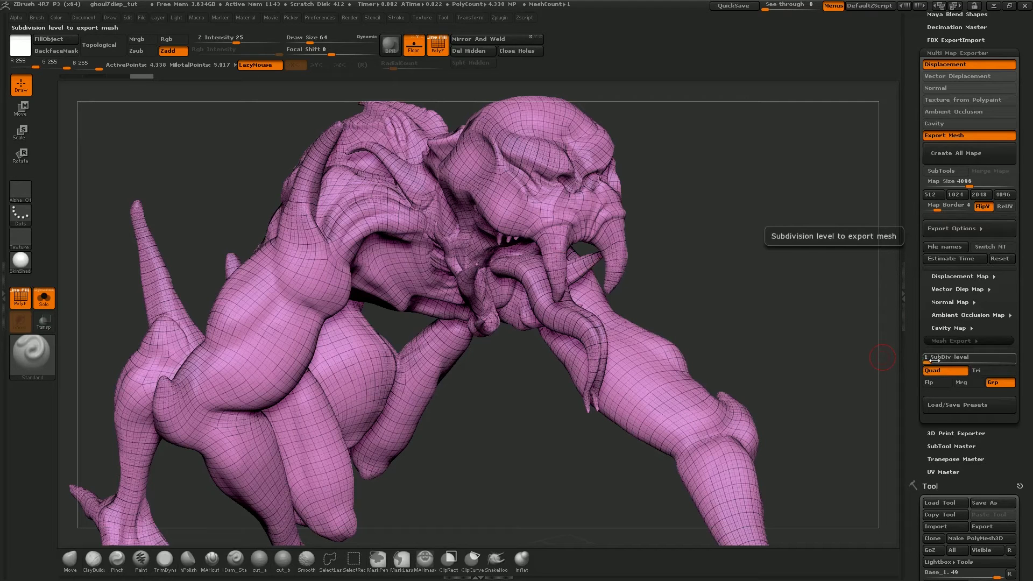
left_click(818, 282)
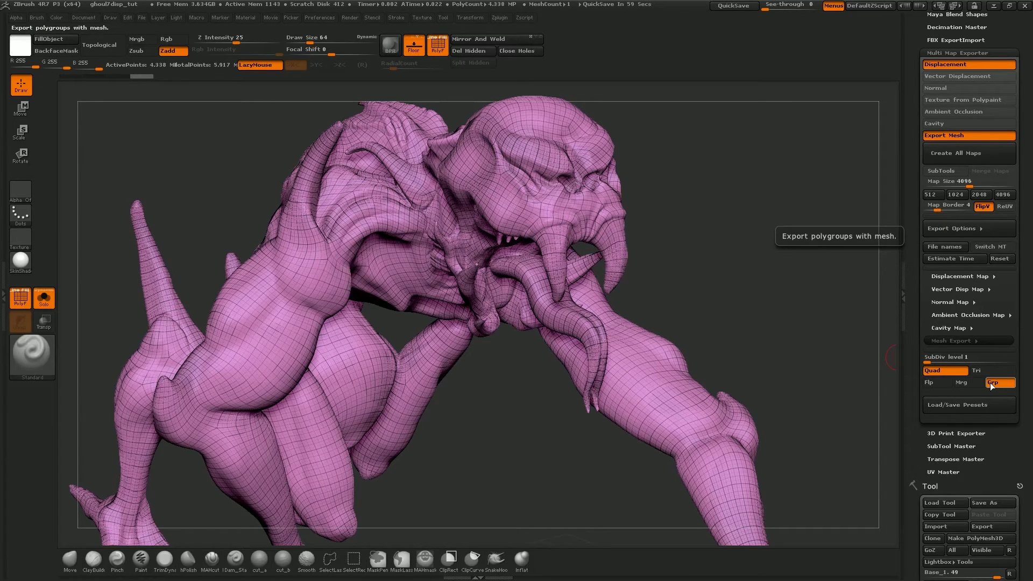
Step: Open the creature's Geometry settings and lower it to subdivision level 1 to examine the base mesh
scroll(1026, 375, "down", 5)
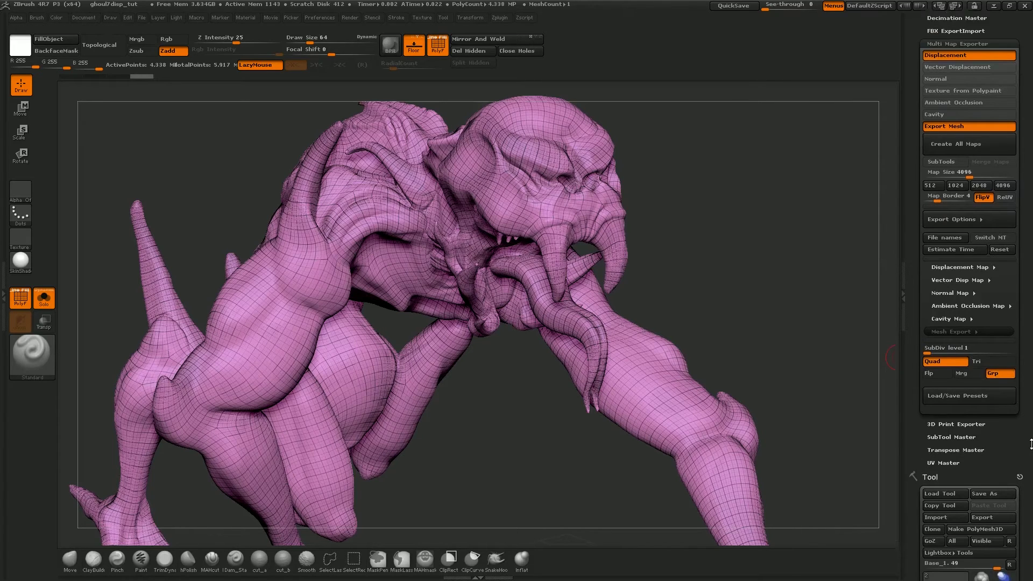
scroll(1026, 375, "down", 1)
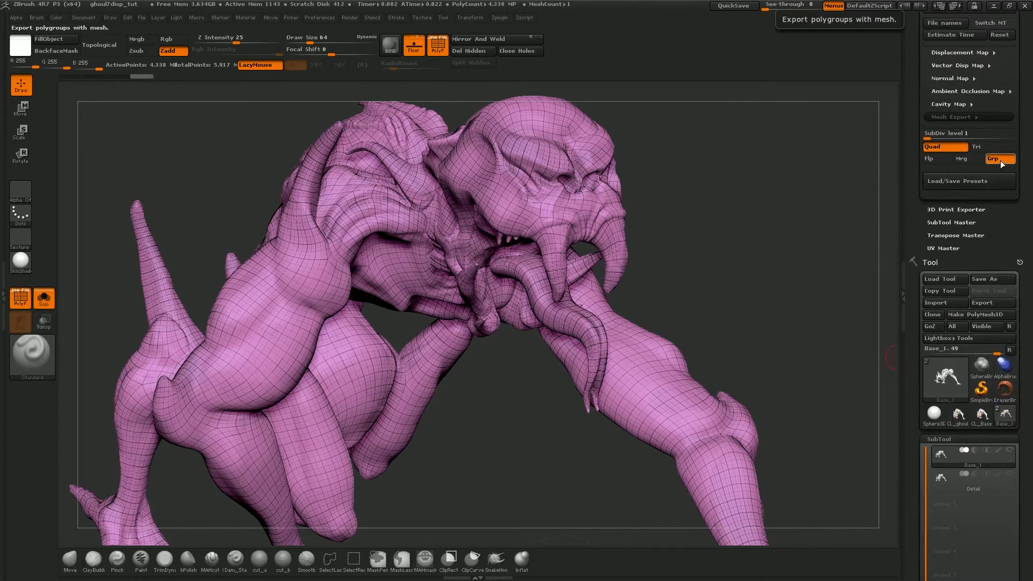
scroll(1021, 235, "down", 10)
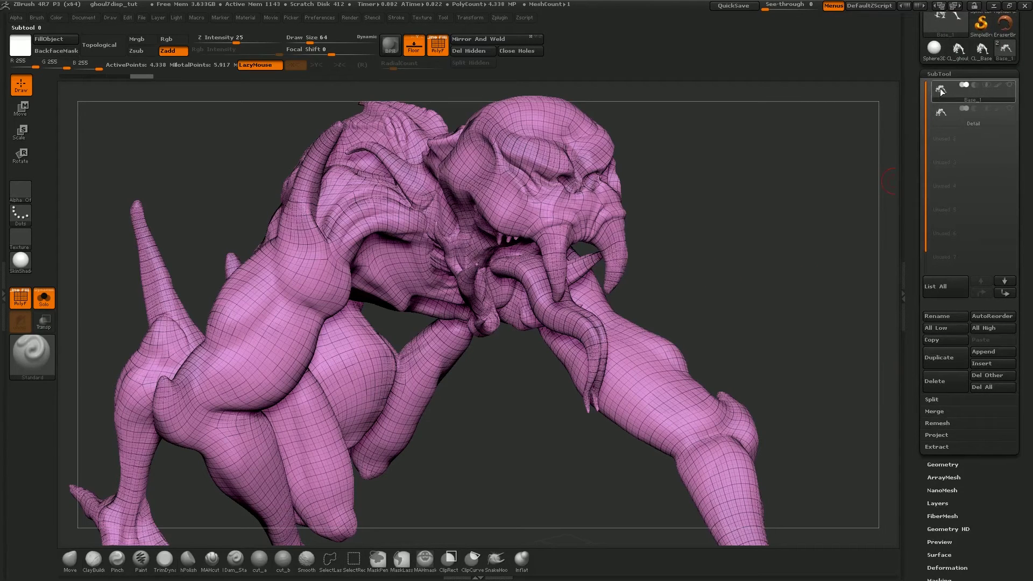
left_click(943, 465)
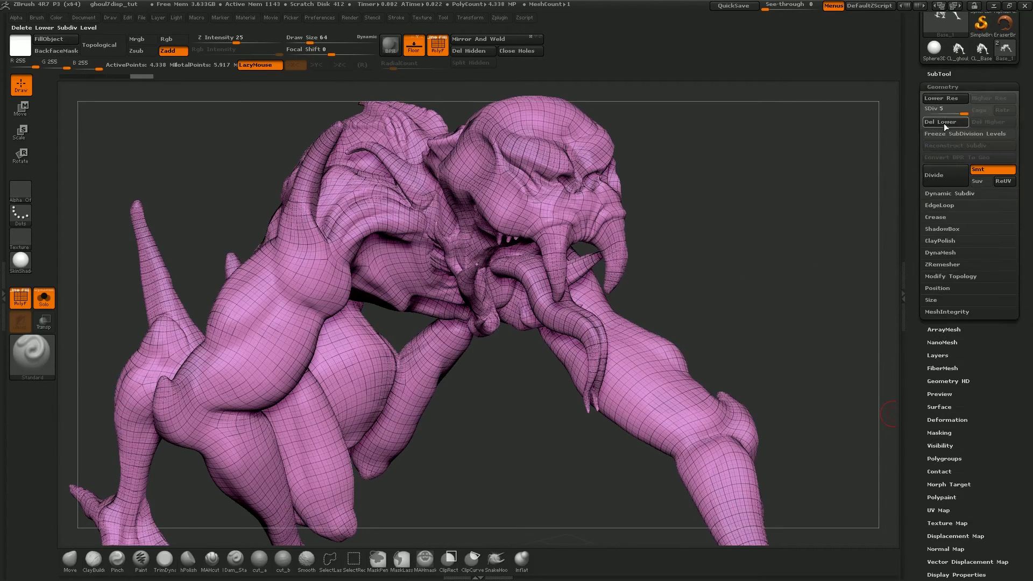
left_click_drag(950, 113, 924, 114)
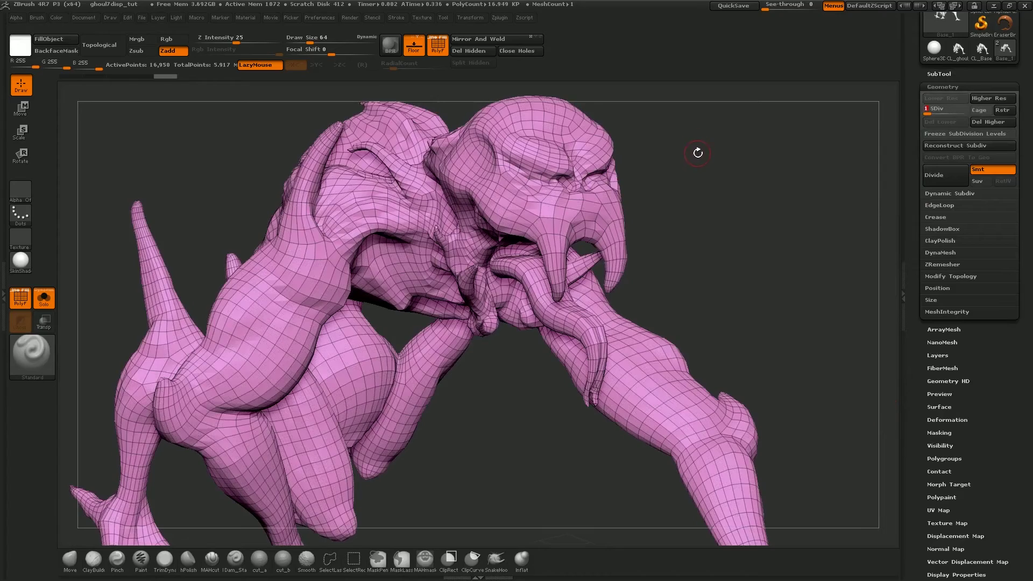
Step: Hide the polyframe, inspect the head on the base mesh, and return the creature to subdivision level 5 for comparison
key("shift+f")
mouse_move(721, 180)
left_mouse_down()
mouse_move(710, 183)
mouse_move(733, 180)
mouse_move(726, 199)
mouse_move(687, 240)
mouse_move(732, 223)
left_mouse_up()
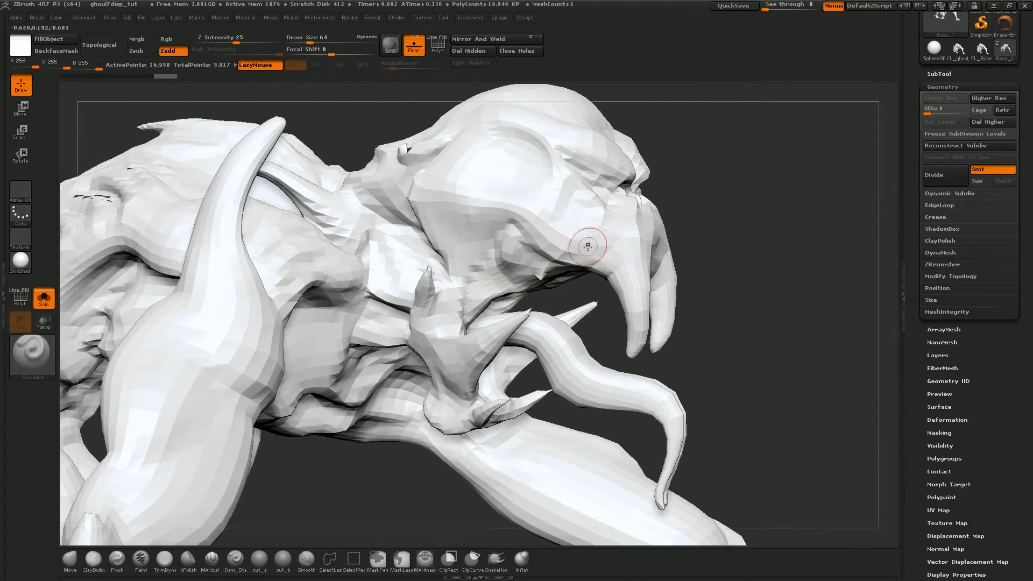
left_click_drag(927, 113, 966, 113)
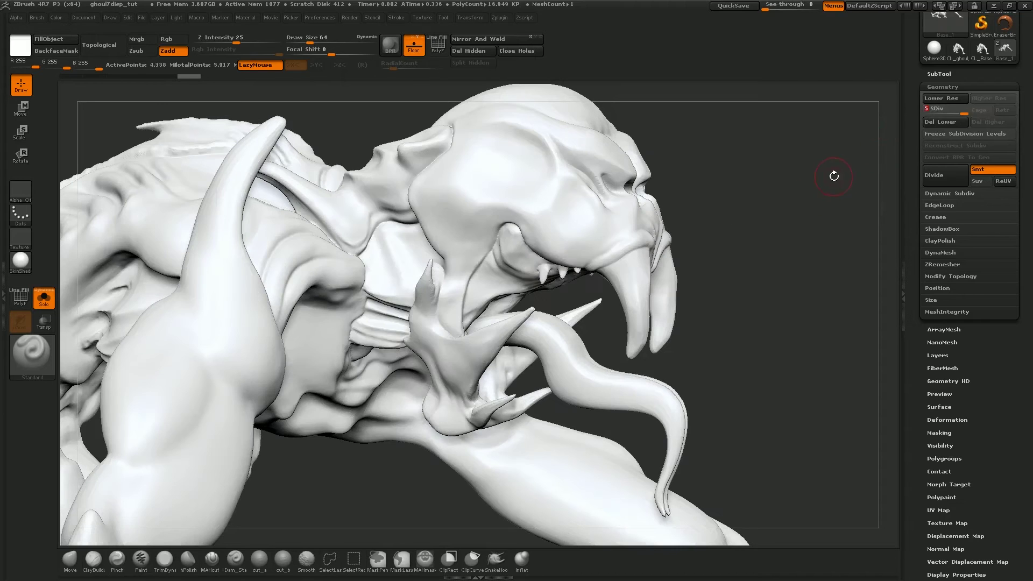
mouse_move(760, 231)
left_mouse_down()
mouse_move(768, 269)
mouse_move(737, 261)
left_mouse_up()
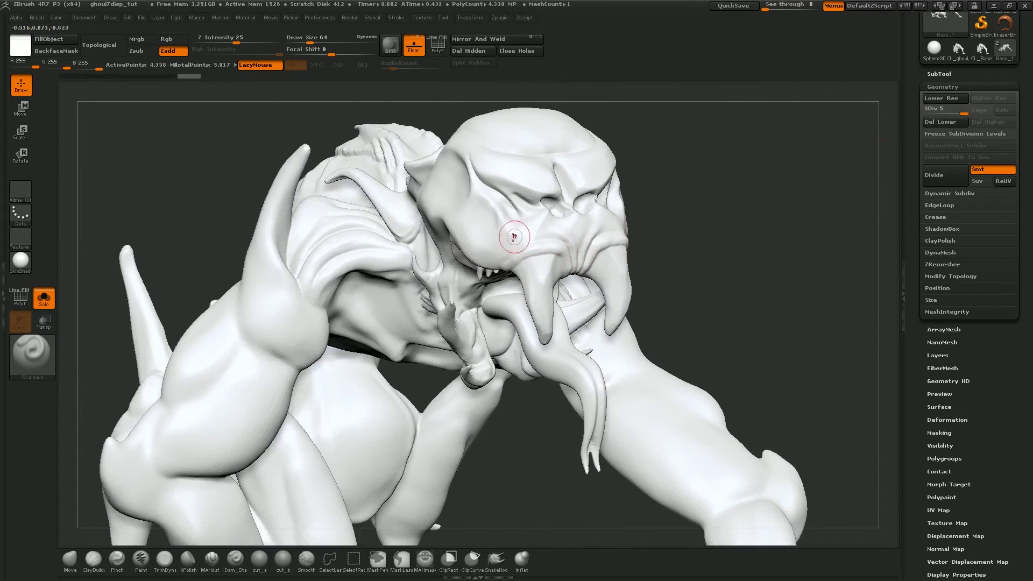
mouse_move(725, 283)
left_mouse_down("alt")
mouse_move(714, 225)
mouse_move(682, 219)
left_mouse_up("alt")
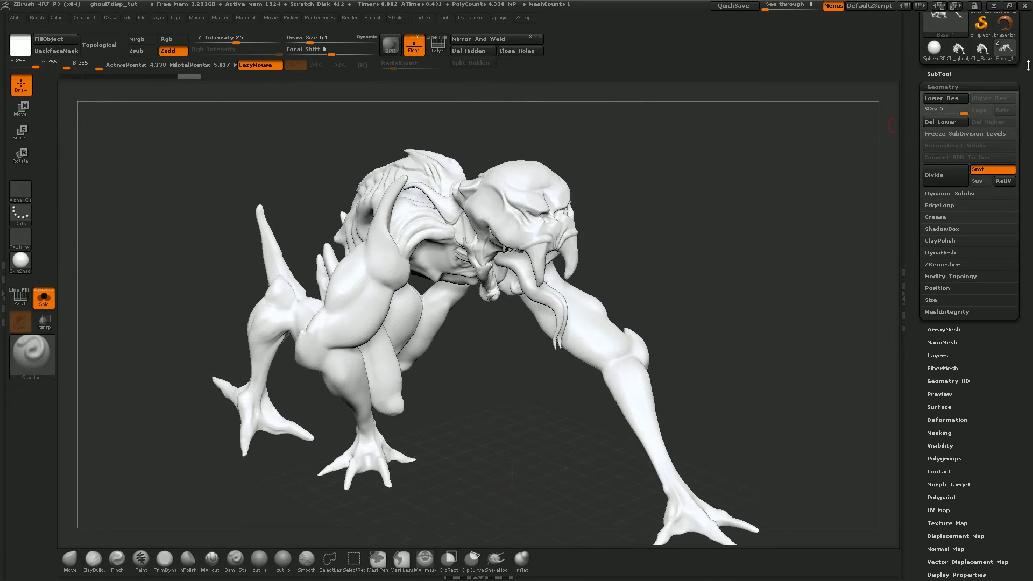
Step: Start creating all maps in the Multi Map Exporter and browse to the maya projects folder as the save location
left_click_drag(1028, 65, 1025, 222)
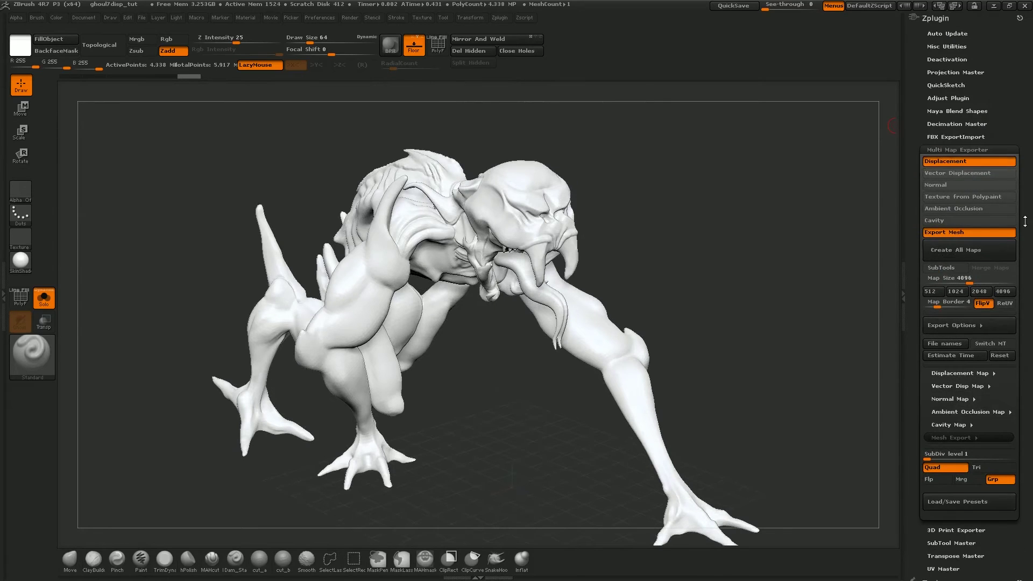
left_click(948, 250)
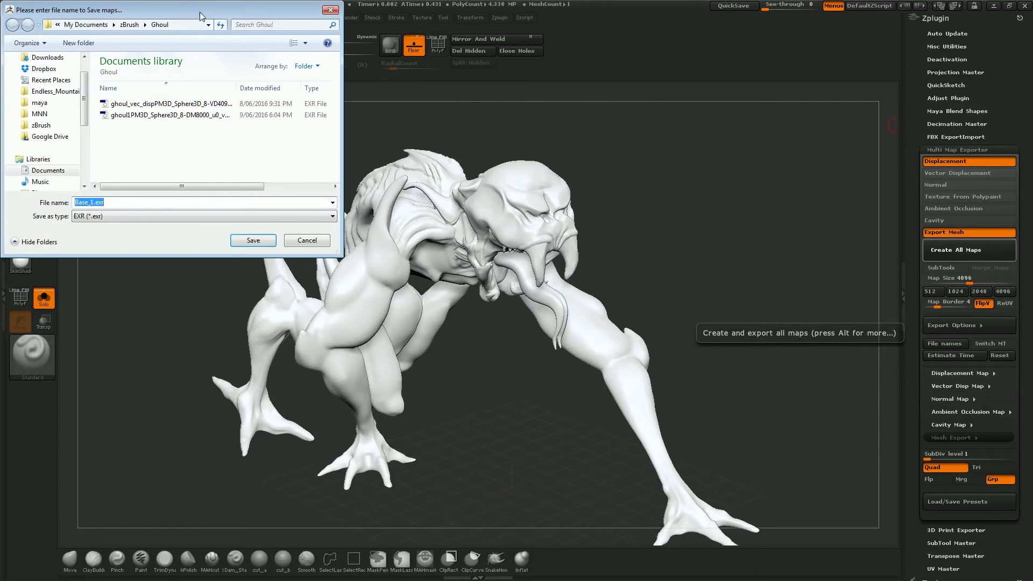
left_click_drag(205, 12, 375, 74)
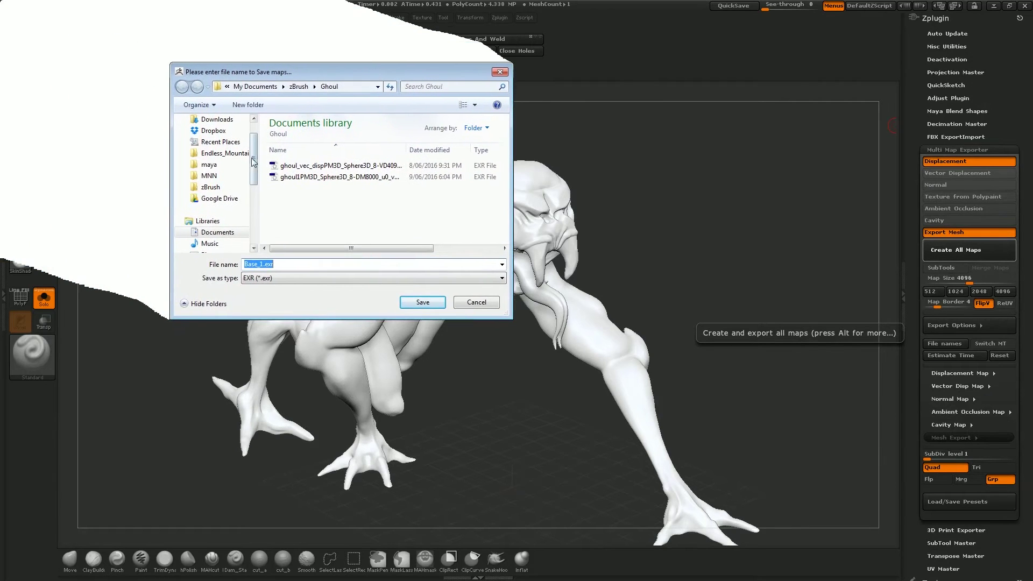
left_click(208, 164)
left_click(296, 182)
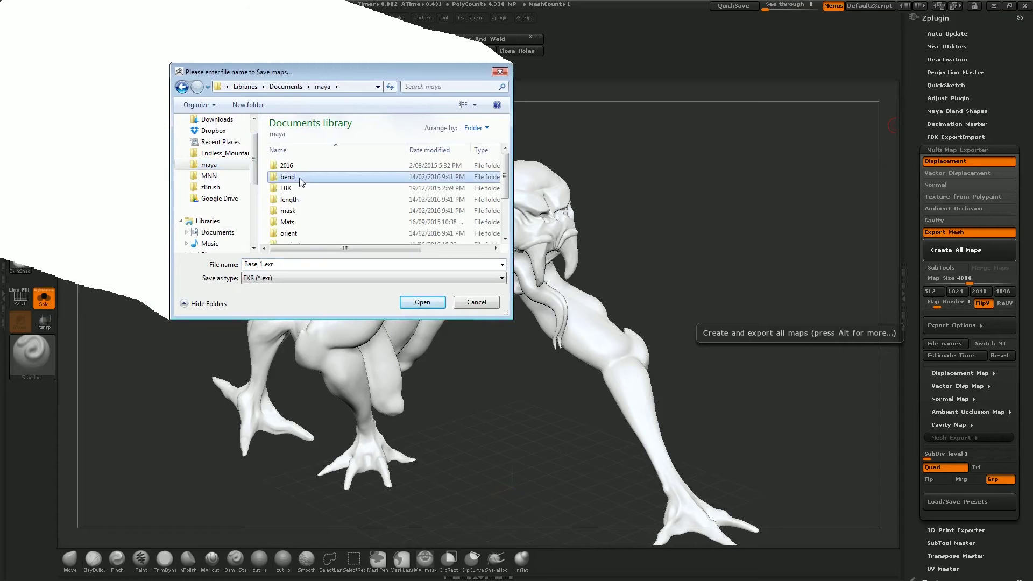
scroll(298, 180, "down", 2)
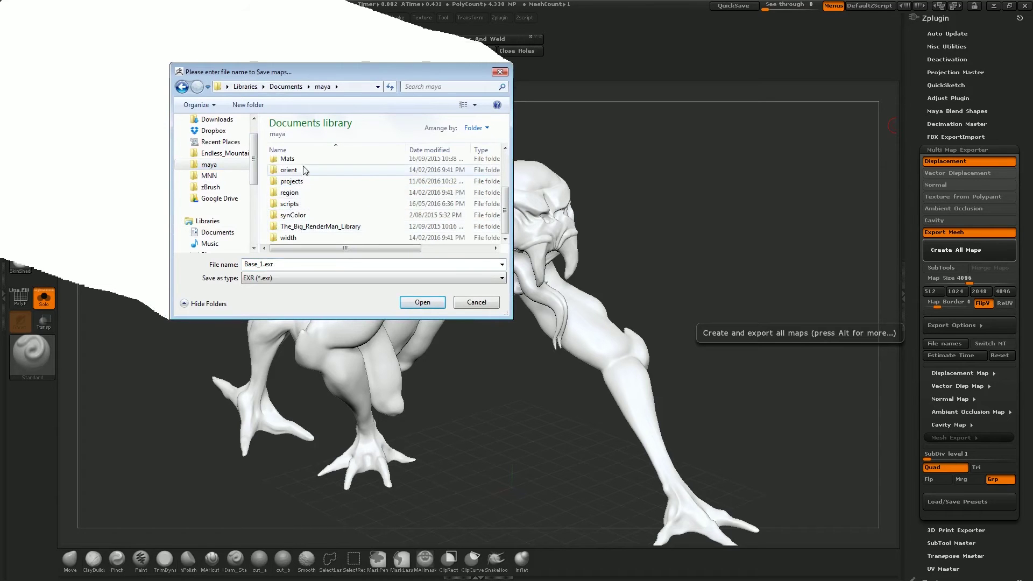
double_click(291, 182)
Step: Save the exported maps as Base_1.exr in the sourceimages folder of the displacement_tut project
scroll(293, 184, "down", 3)
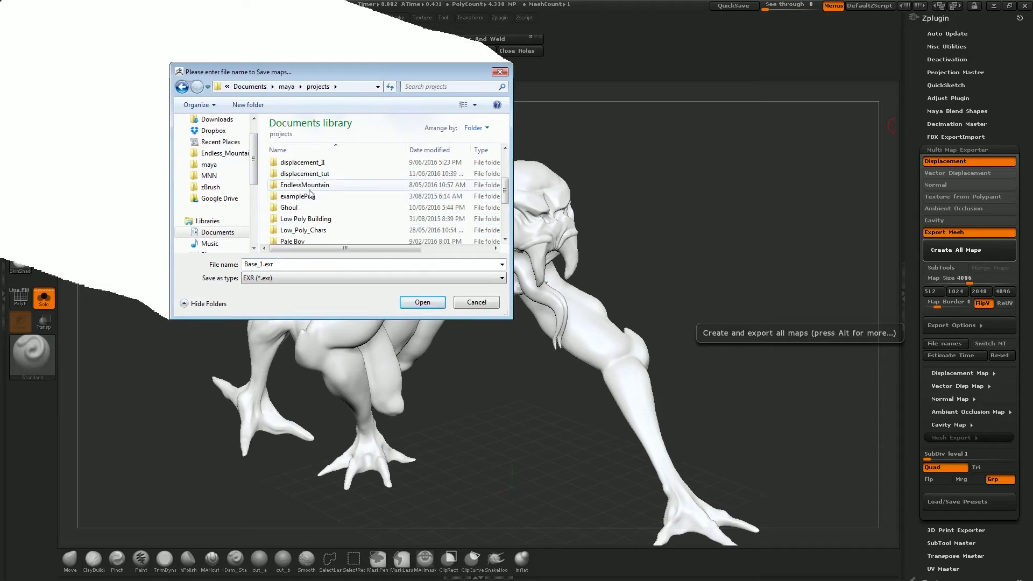
double_click(317, 174)
scroll(311, 205, "down", 3)
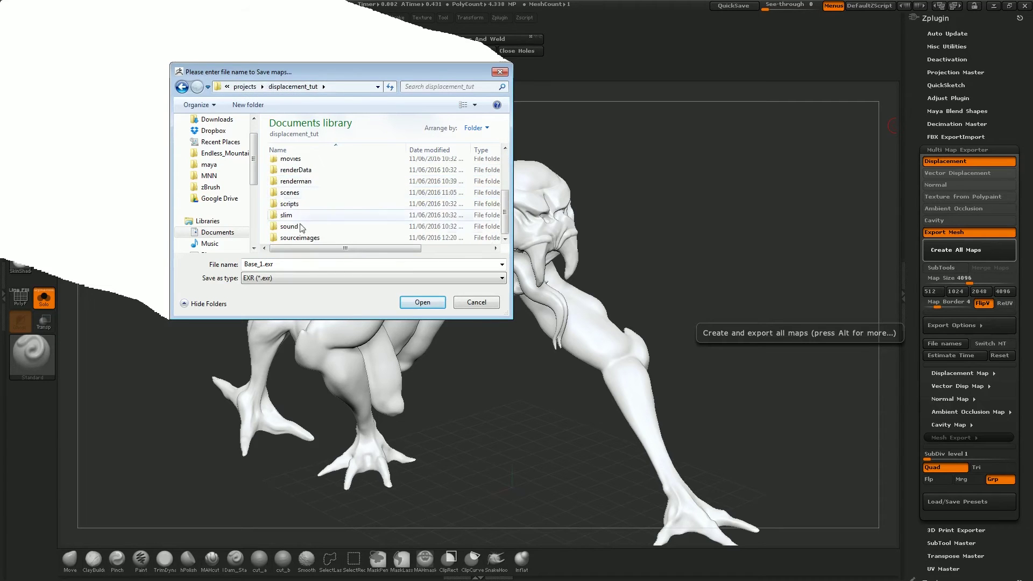
double_click(304, 236)
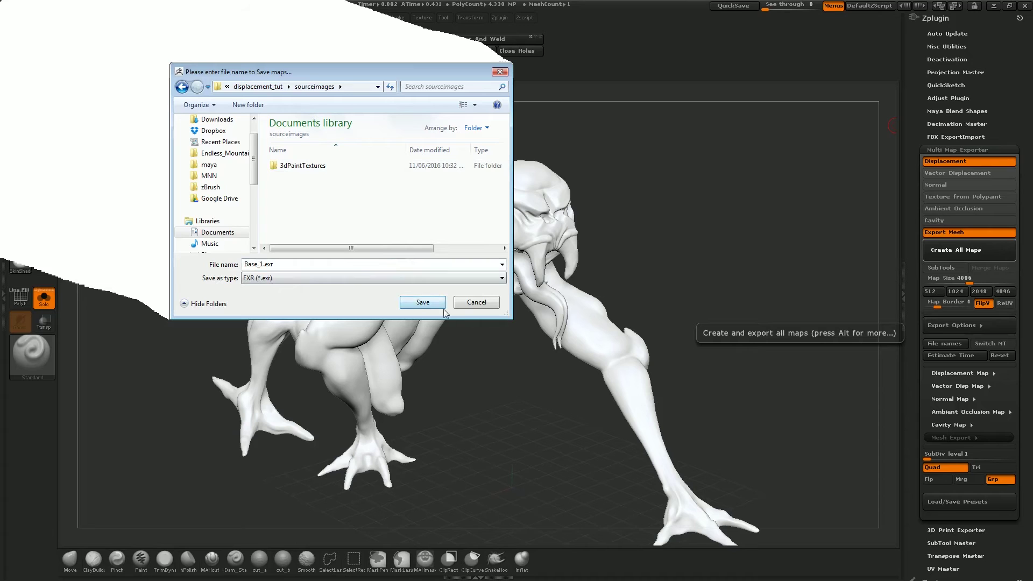
left_click(416, 304)
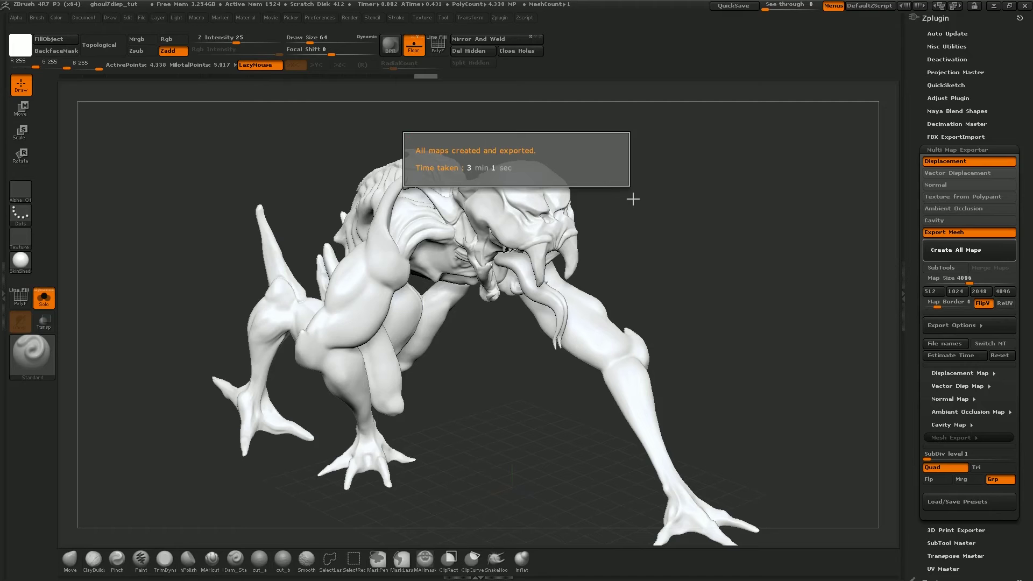
left_click_drag(676, 242, 674, 195)
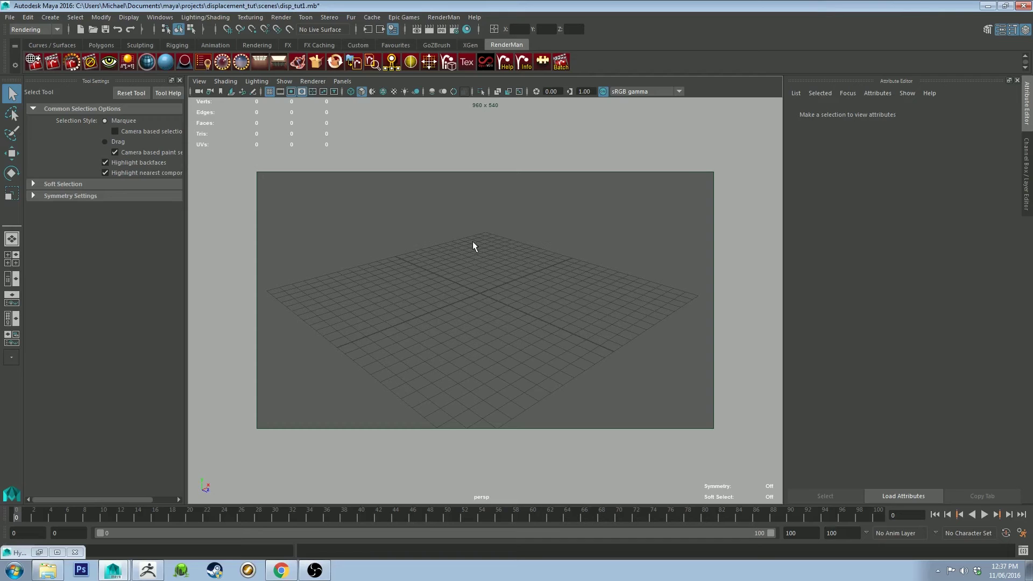
Step: Switch to Maya and save the open disp_tut1.mb scene
left_click(10, 17)
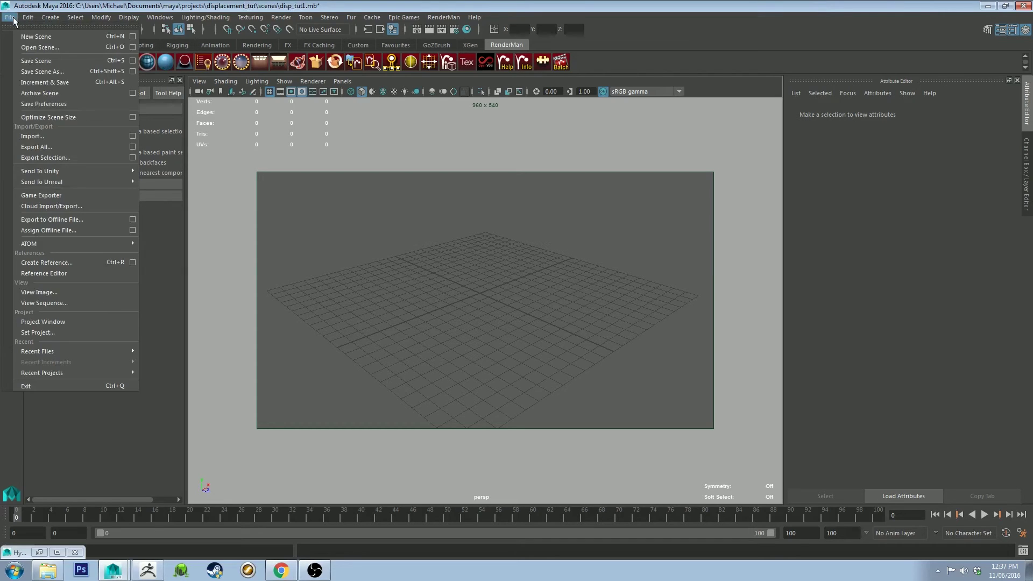
left_click(30, 61)
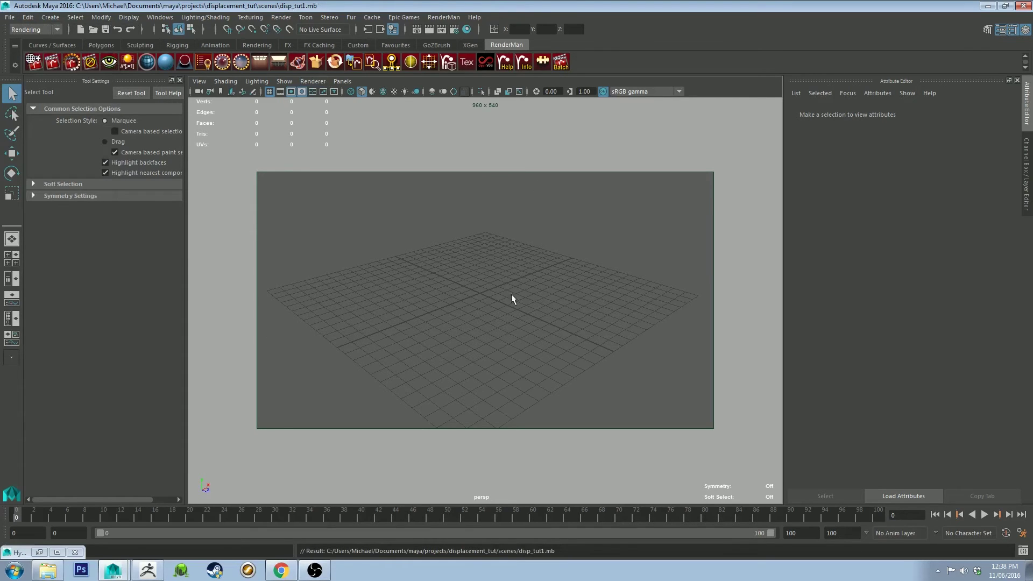
left_click_drag(510, 279, 508, 283, "alt")
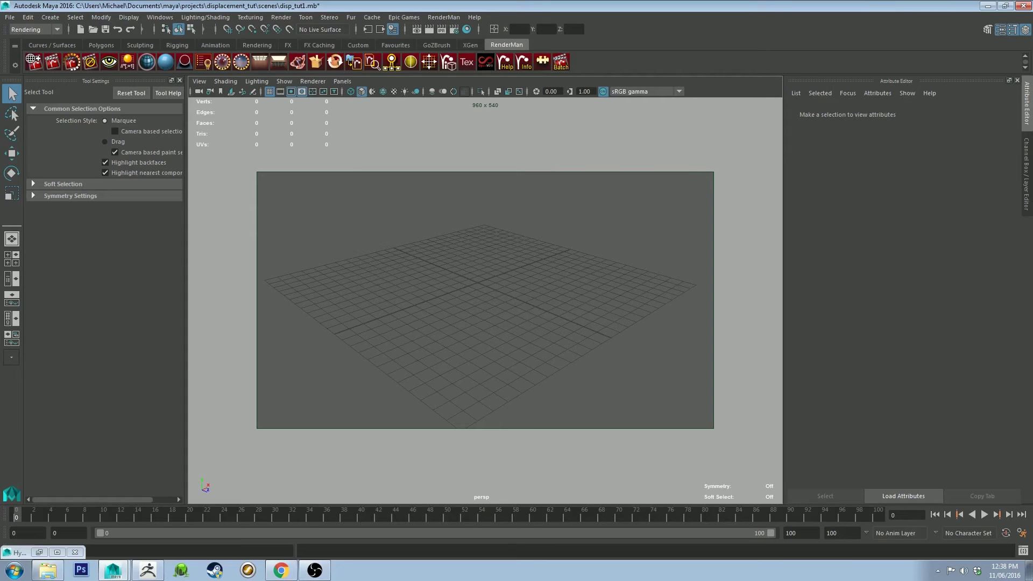
Step: Import Base_1.OBJ from the project's sourceimages folder into the Maya scene, and select the exported displacement EXR in the folder
left_click_drag(542, 113, 296, 123)
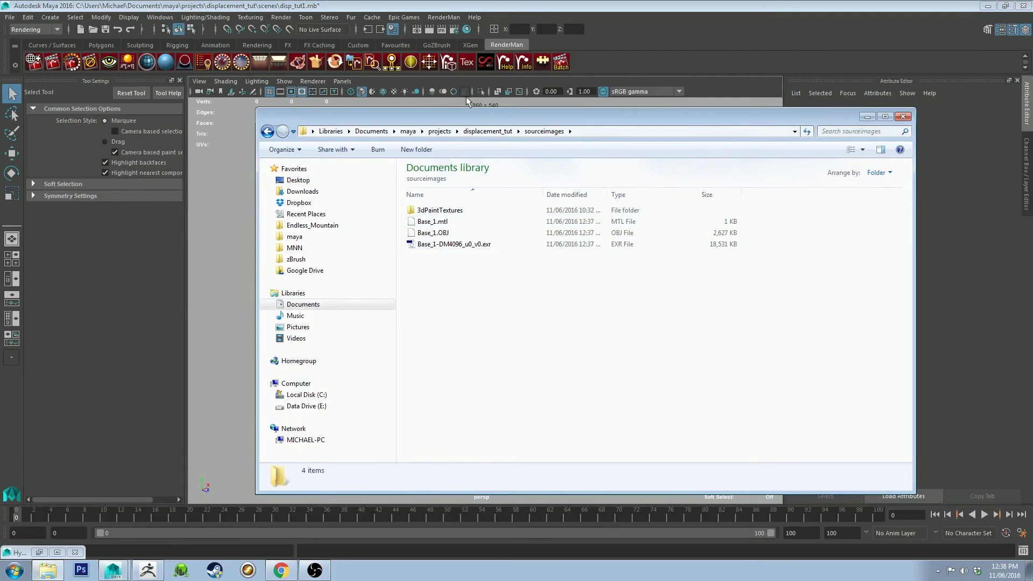
left_click_drag(468, 115, 589, 115)
left_click(548, 235)
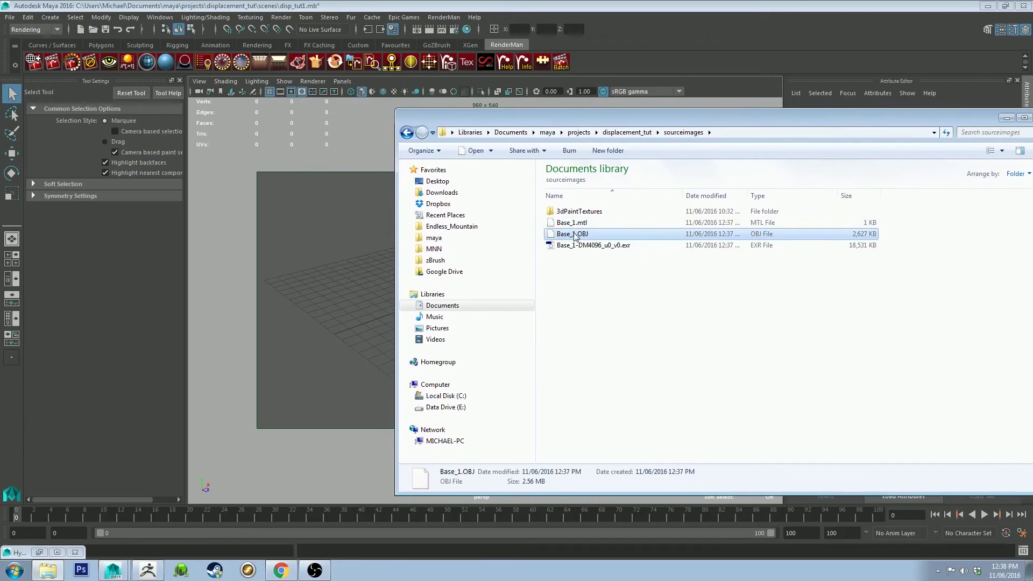
left_click_drag(575, 237, 356, 274)
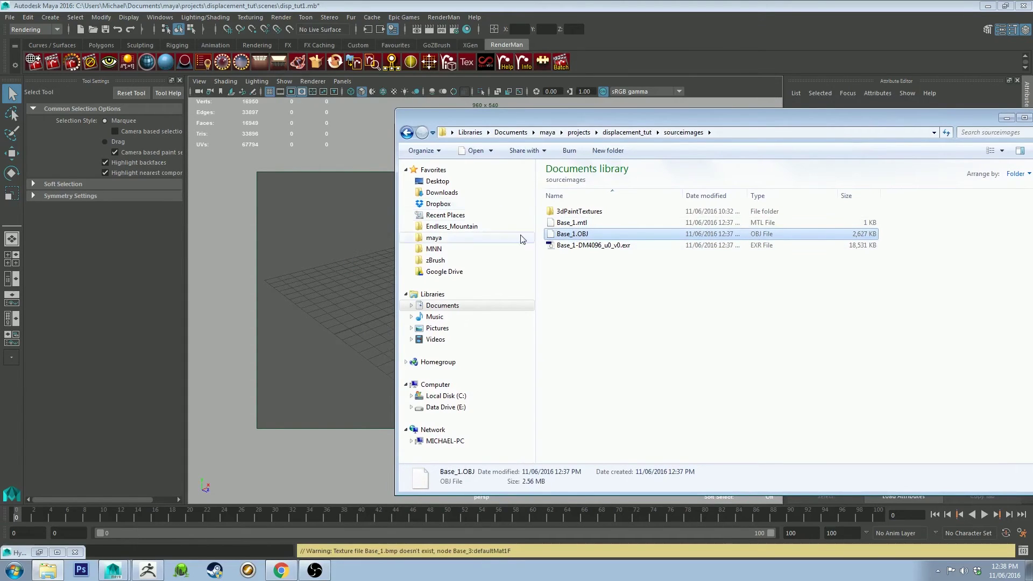
left_click(573, 246)
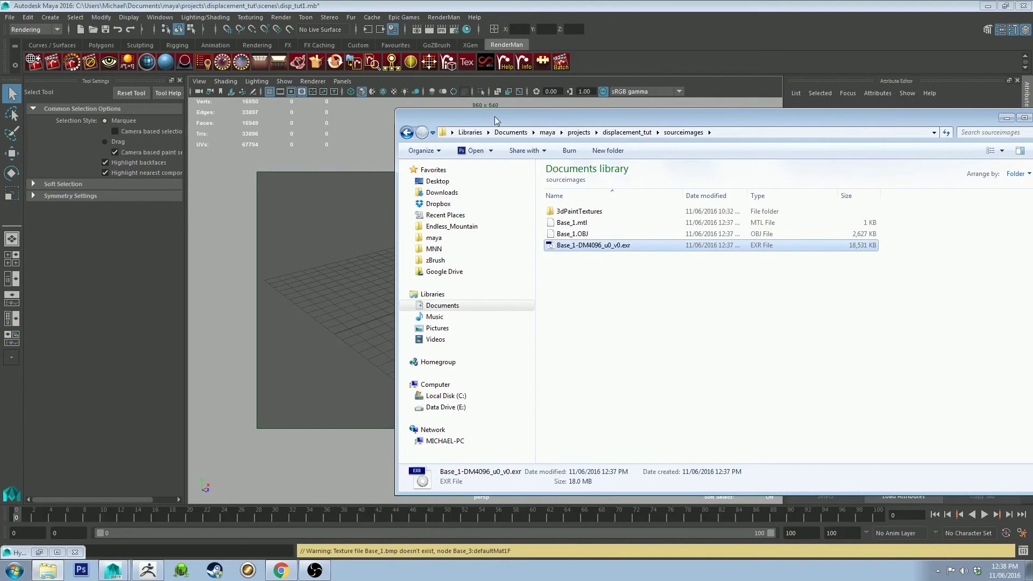
Step: Move the folder window off the scene, hide the viewport grid and inspect the imported creature mesh up close
left_click_drag(498, 121, 1032, 129)
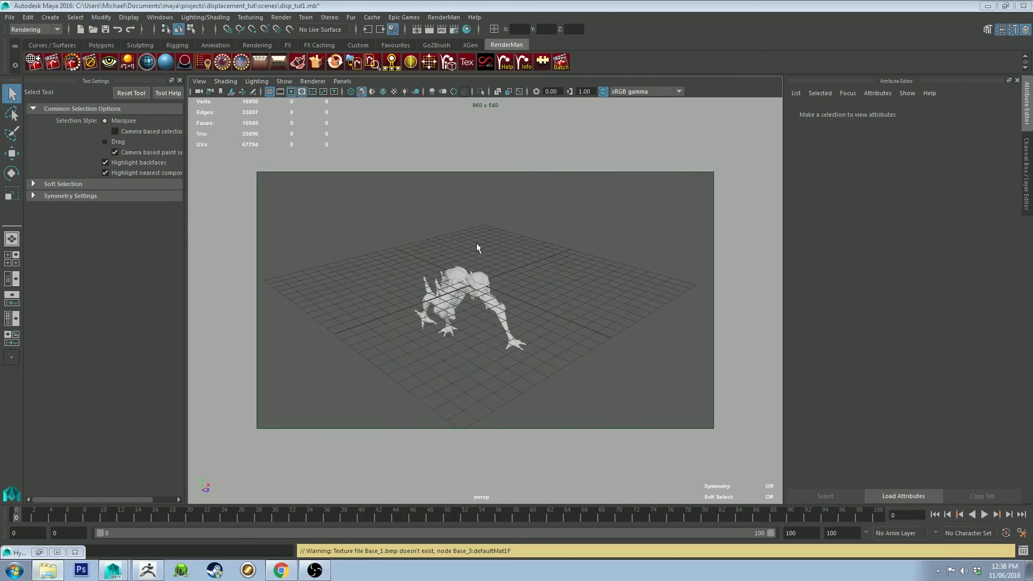
left_click(270, 91)
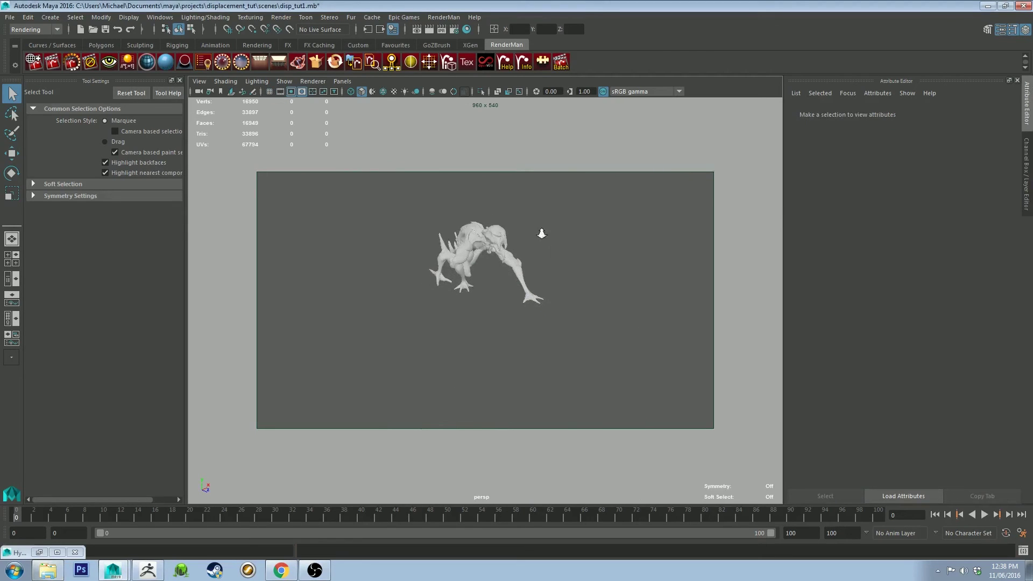
left_click_drag(541, 228, 566, 319, "alt")
left_click(560, 315)
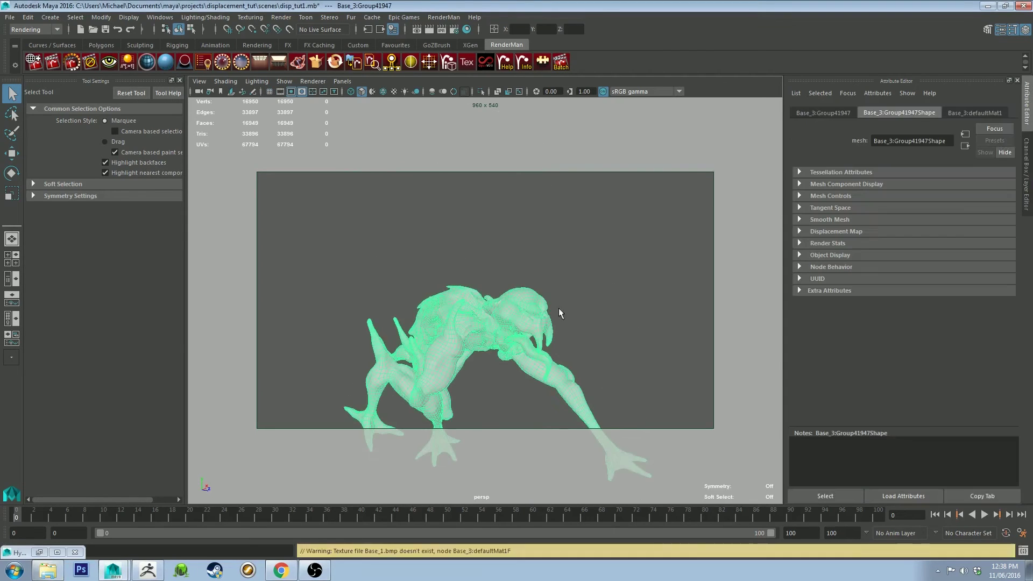
right_click_drag(558, 311, 604, 248, "alt")
left_click_drag(604, 248, 557, 253, "alt")
left_click(637, 265)
right_click_drag(557, 253, 588, 369, "alt")
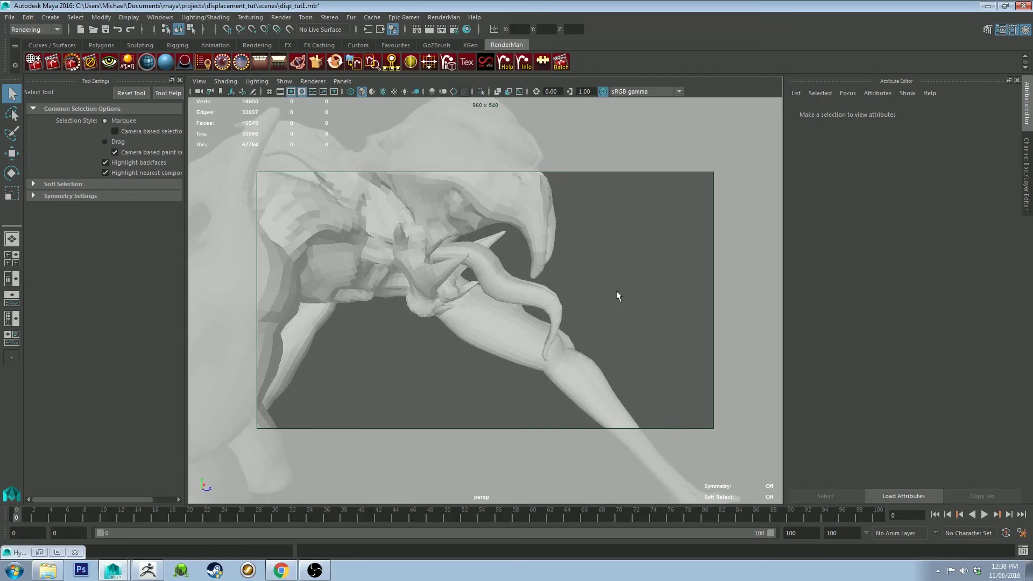
right_click_drag(617, 292, 605, 254, "alt")
left_click_drag(605, 253, 602, 220, "alt")
Step: Add the RenderMan attributes Subdivision Scheme and Trace Displacements to the creature mesh's shape node
left_click(505, 229)
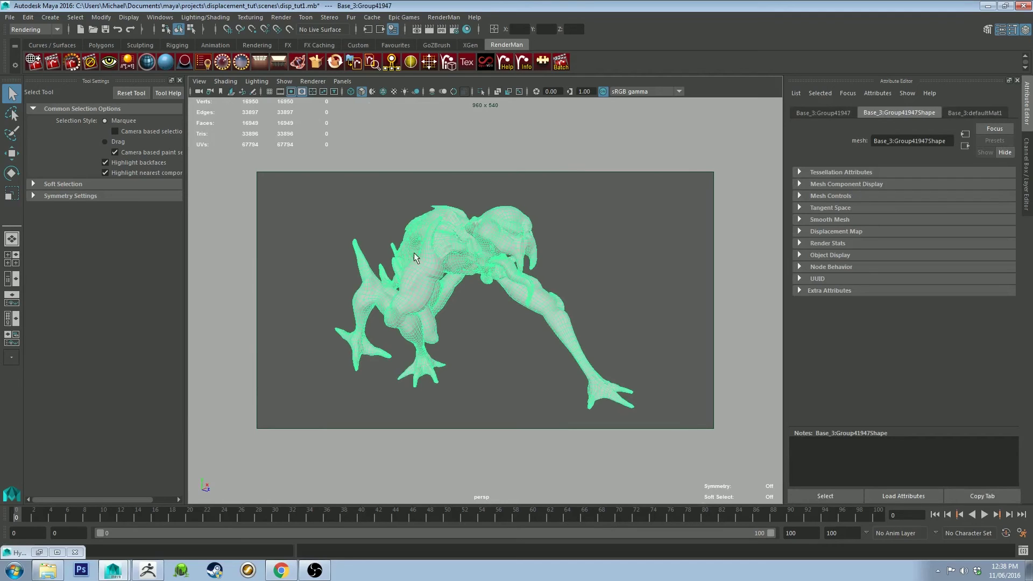
left_click(875, 93)
mouse_move(886, 141)
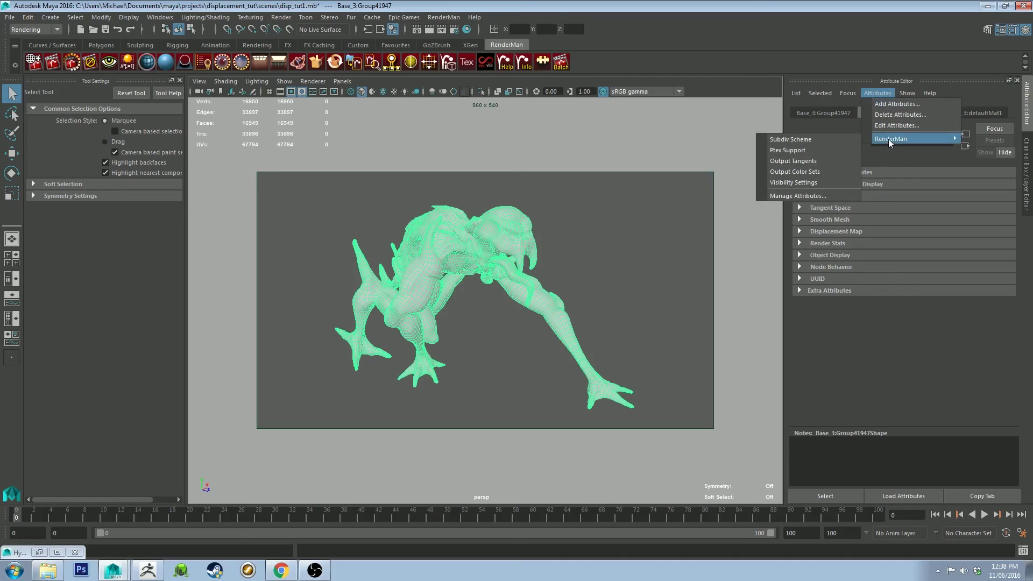
left_click(796, 195)
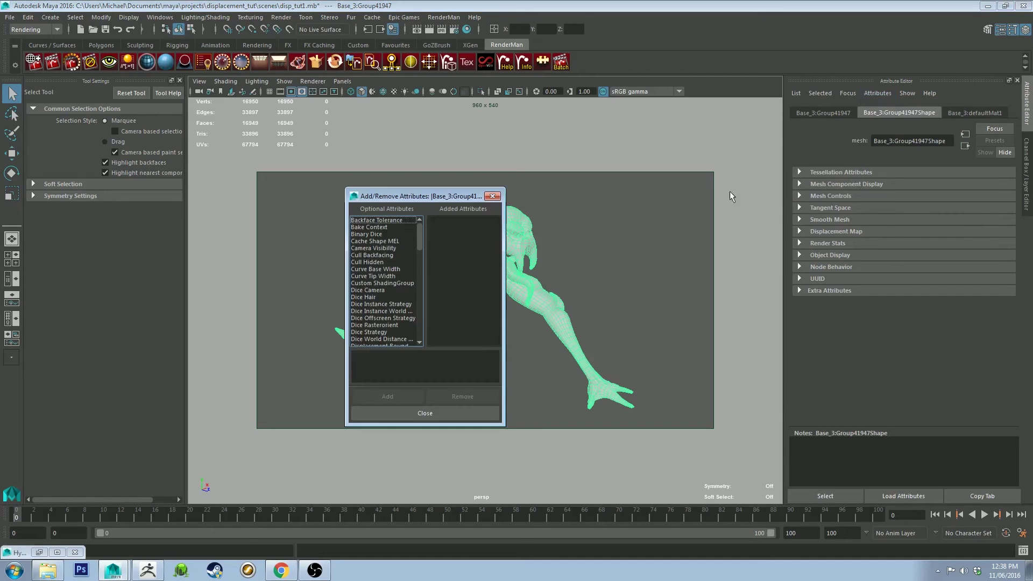
left_click_drag(419, 234, 426, 327)
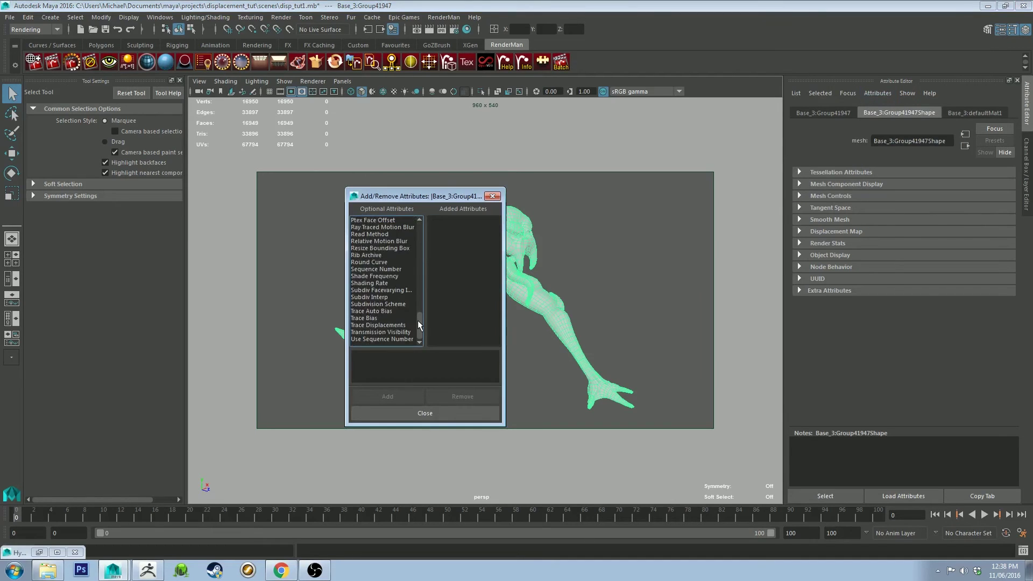
left_click(388, 325)
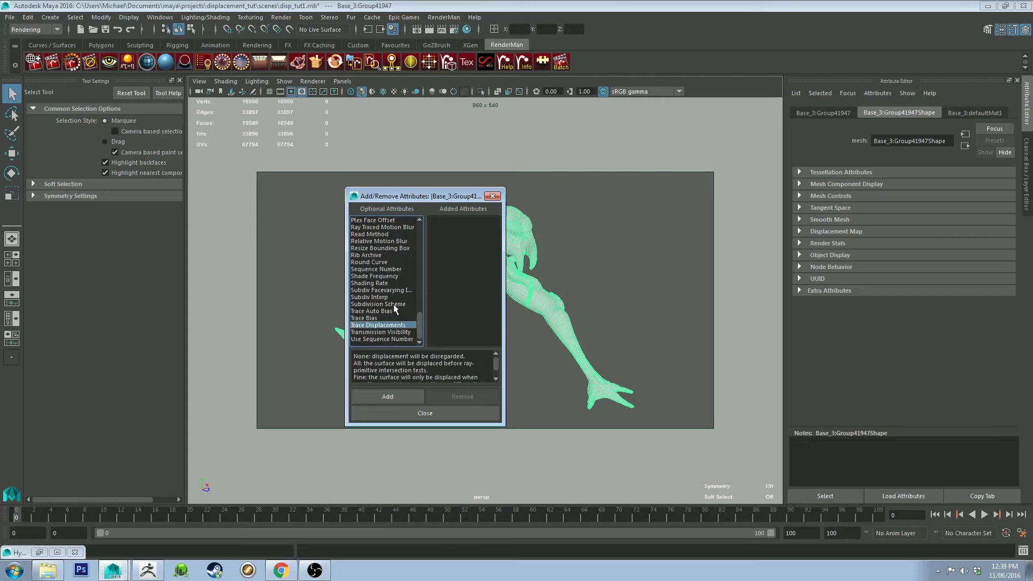
left_click(396, 305, "ctrl")
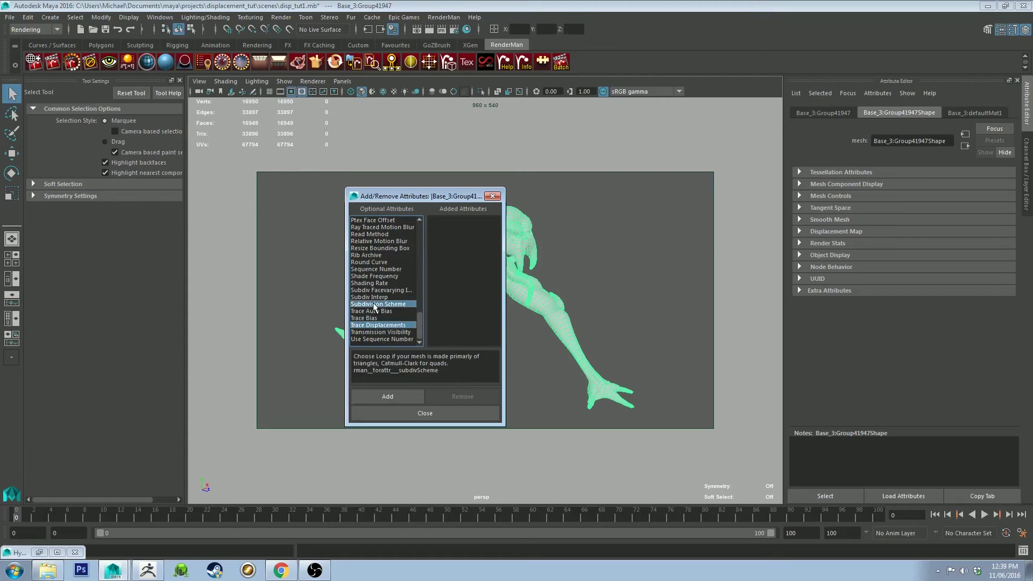
left_click(388, 396)
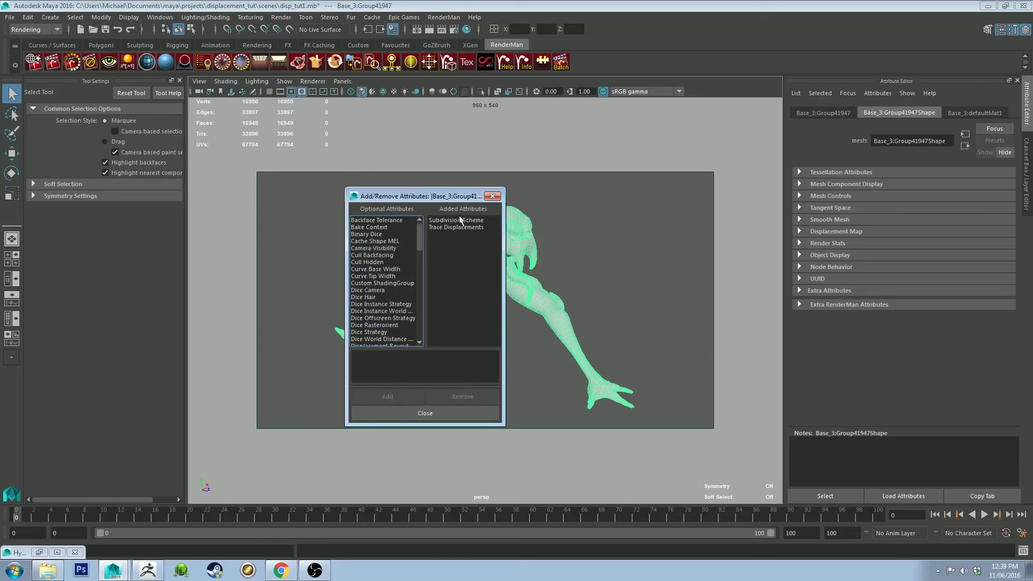
left_click(493, 198)
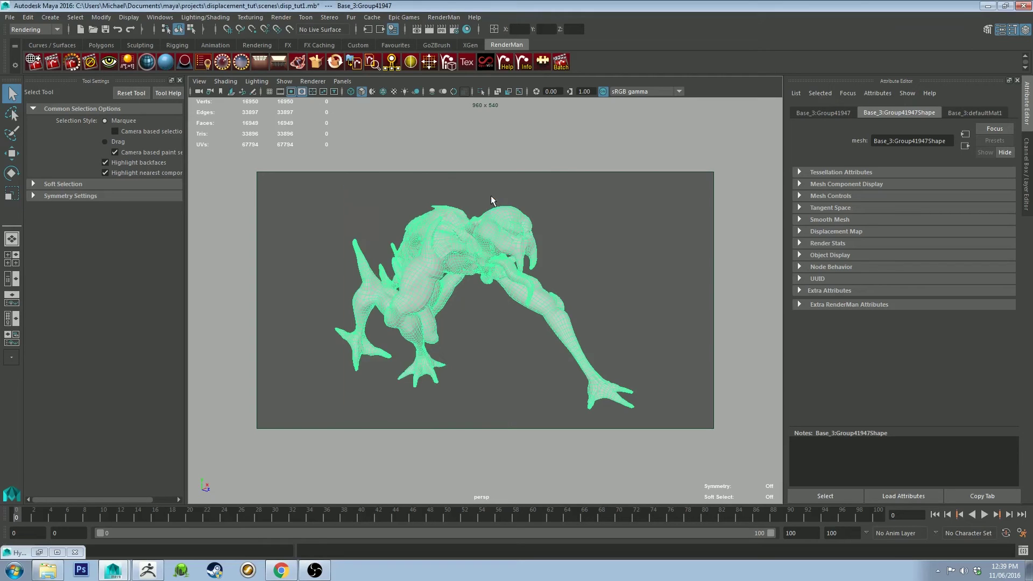
Step: Check the Subdivision Scheme and Trace Displacements options in the mesh's extra RenderMan attributes
left_click(799, 305)
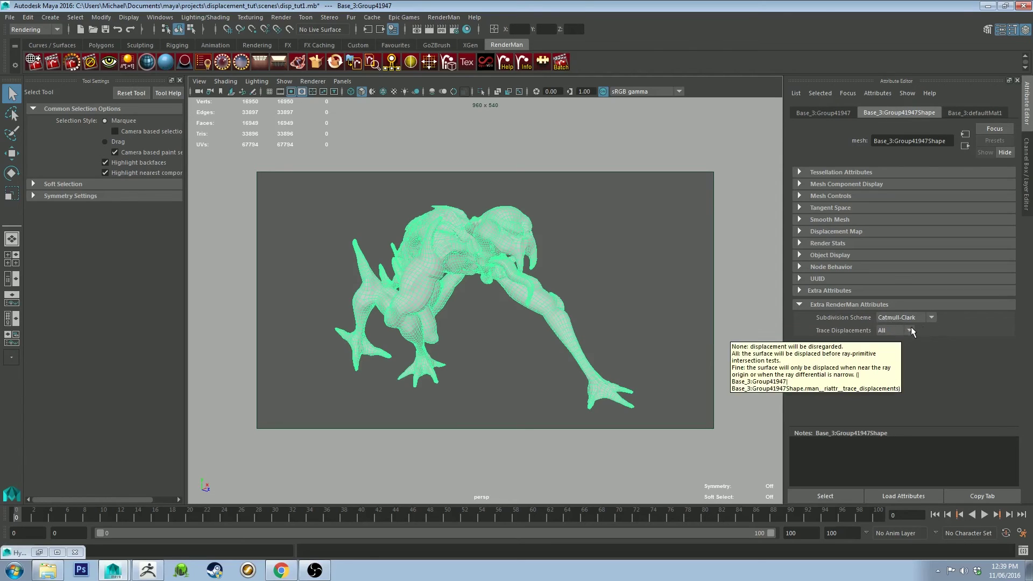
left_click(909, 330)
left_click(837, 368)
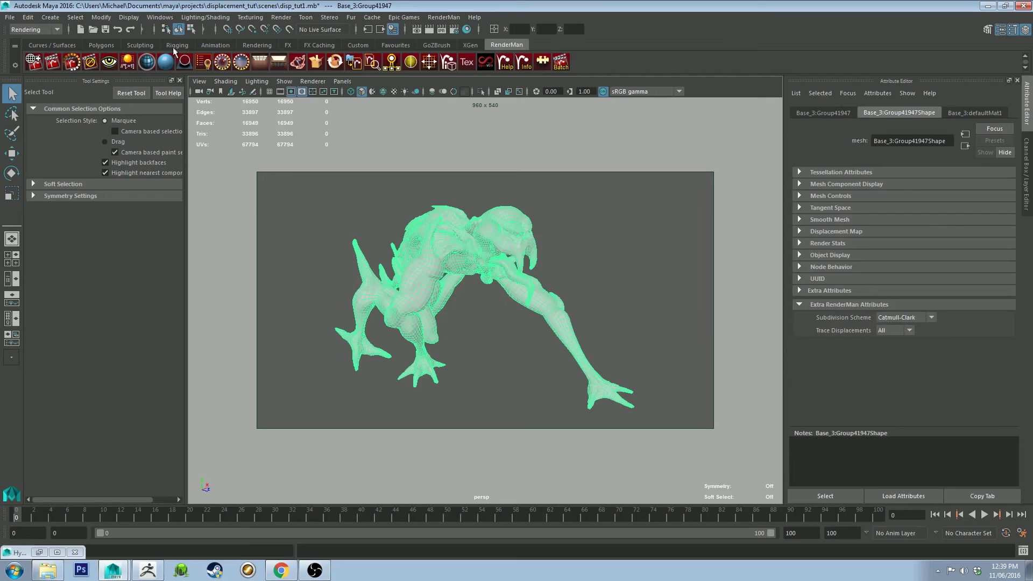
Step: Assign a new PxrDisney material to the creature and graph only that material's network in the Hypershade
left_click(165, 62)
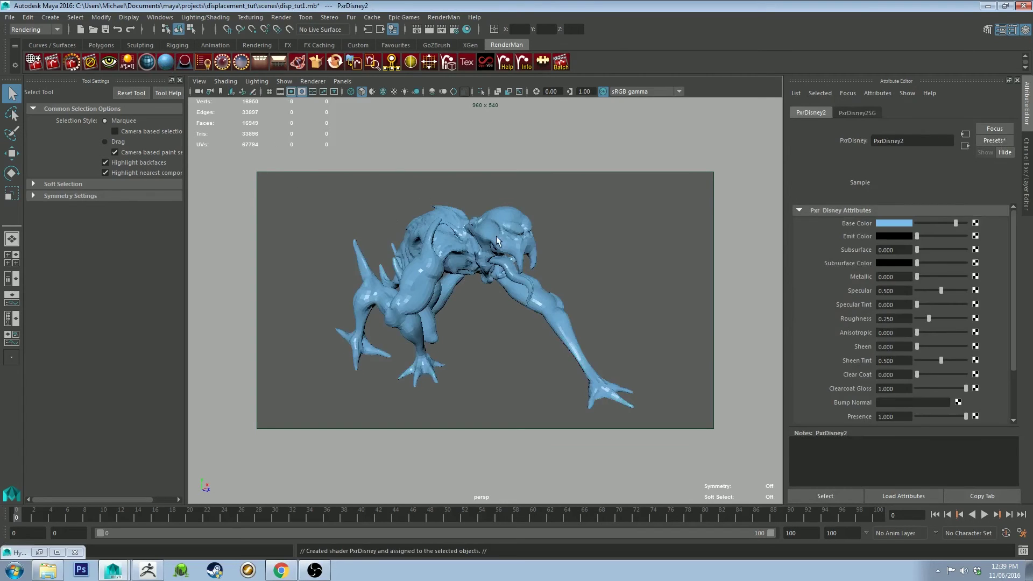
left_click(466, 30)
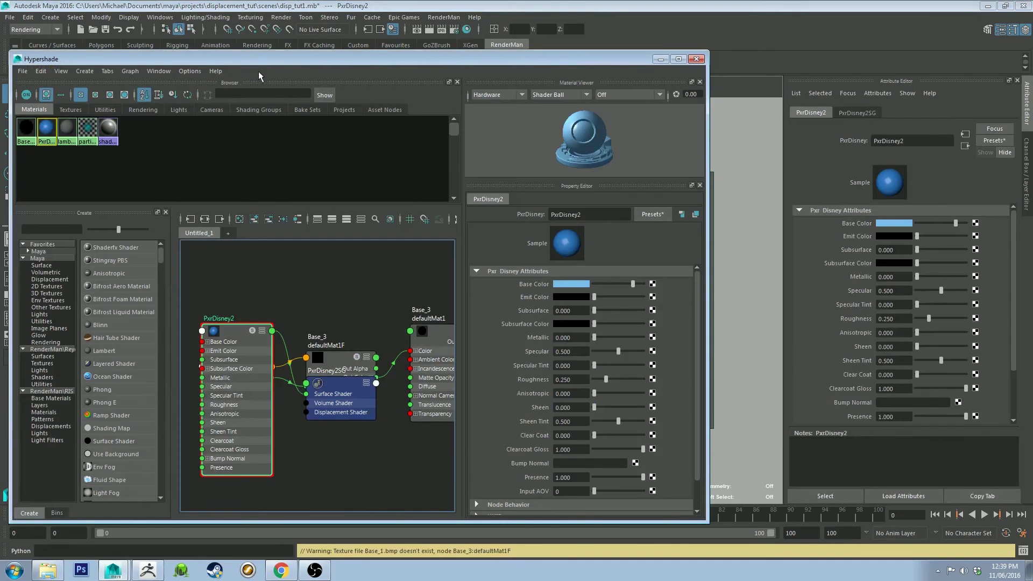
left_click_drag(265, 58, 420, 45)
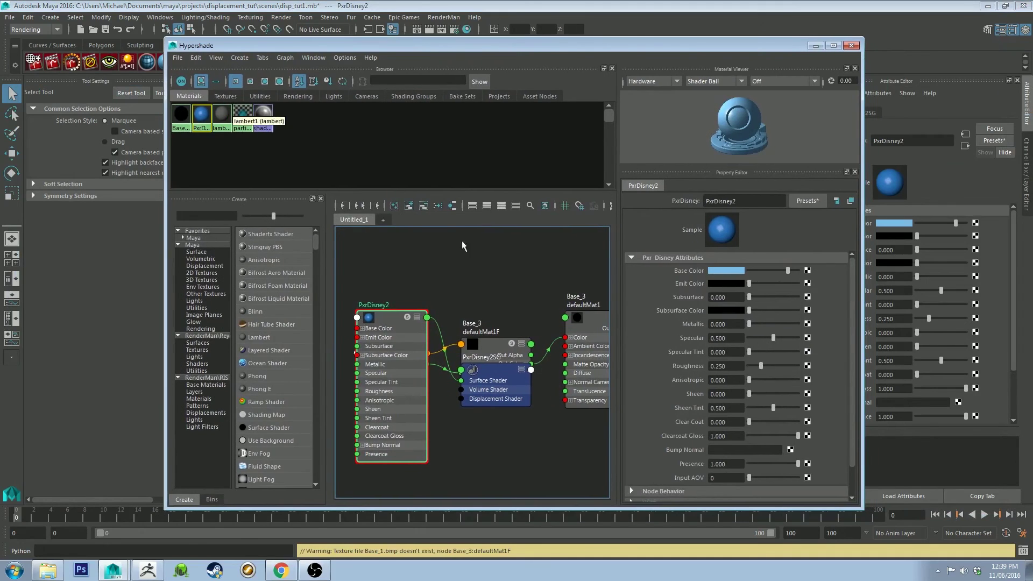
left_click(394, 205)
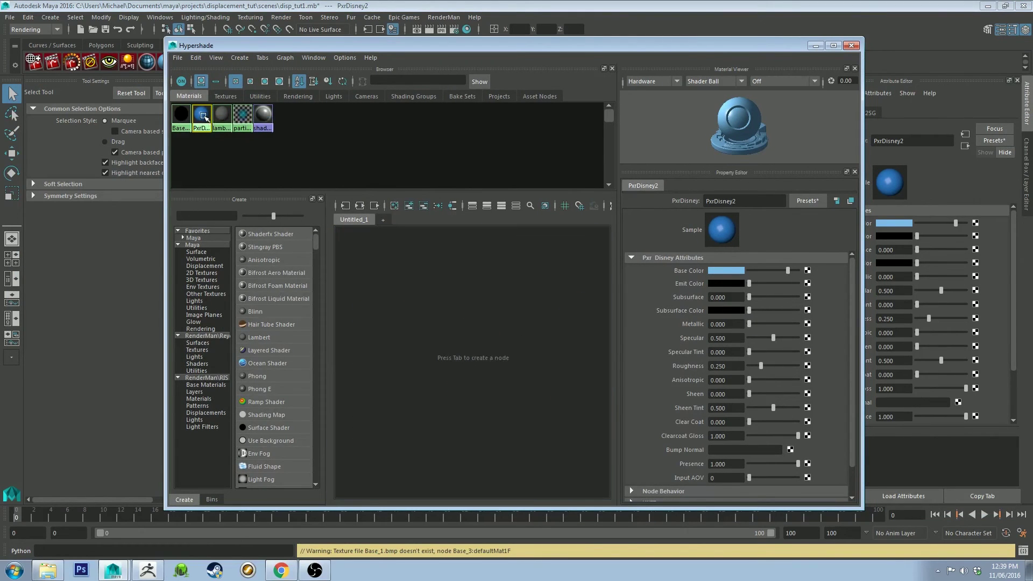
mouse_move(205, 117)
middle_mouse_down()
mouse_move(205, 143)
mouse_move(391, 237)
middle_mouse_up()
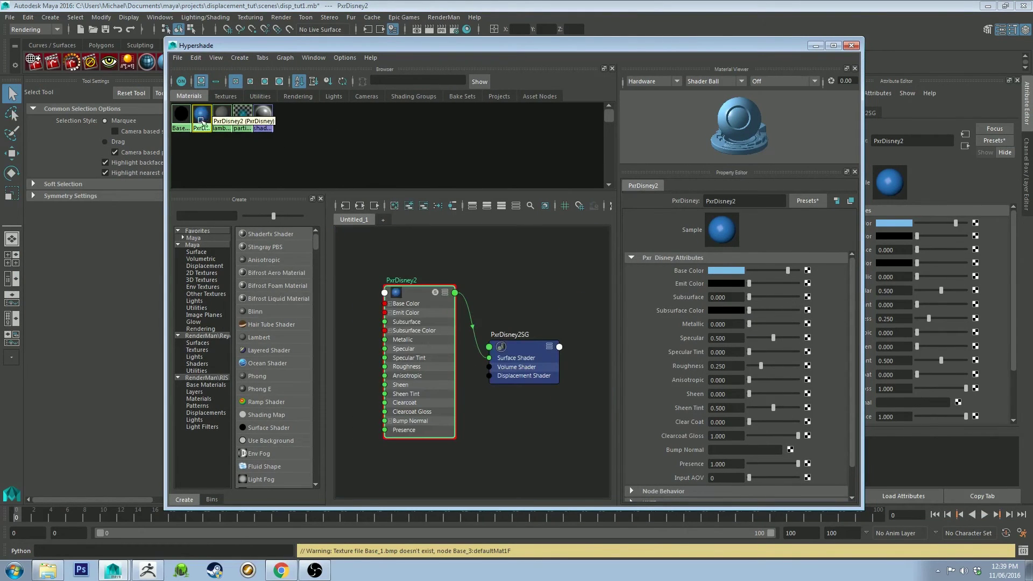
scroll(530, 278, "down", 1)
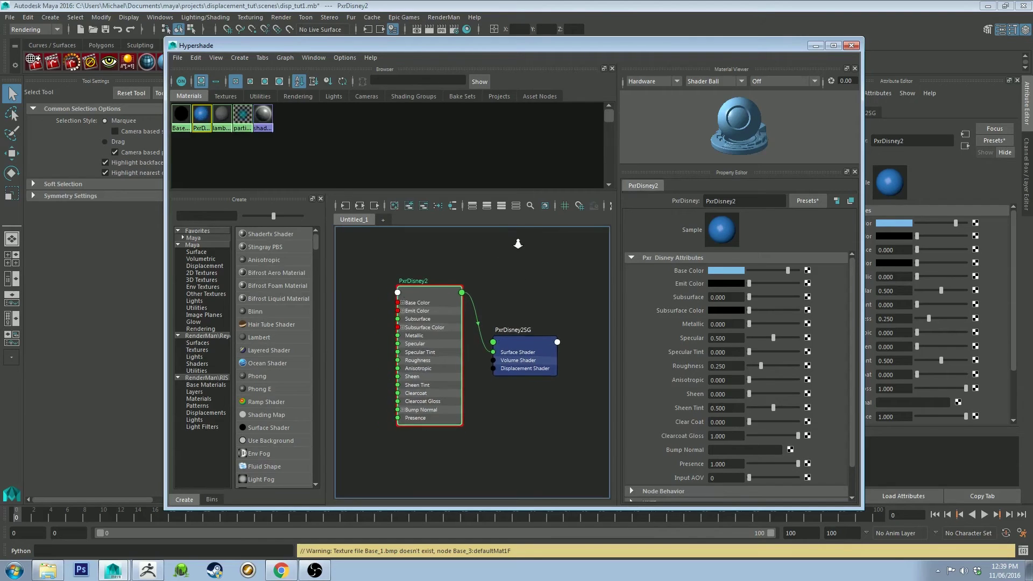
Step: Connect a new file texture to the displacement material of the PxrDisney2SG shading group and spread the new nodes apart
left_click(531, 343)
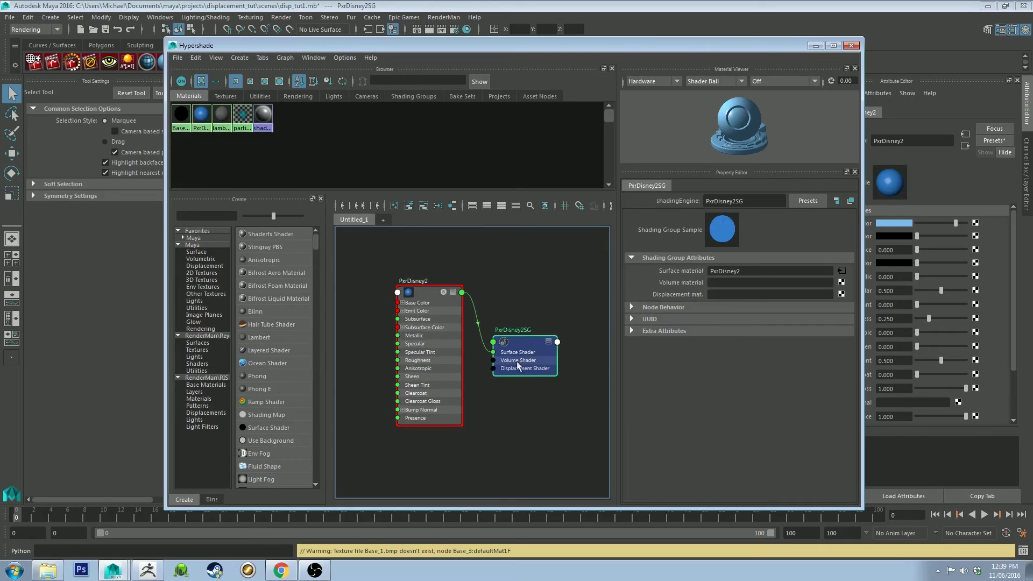
left_click(842, 295)
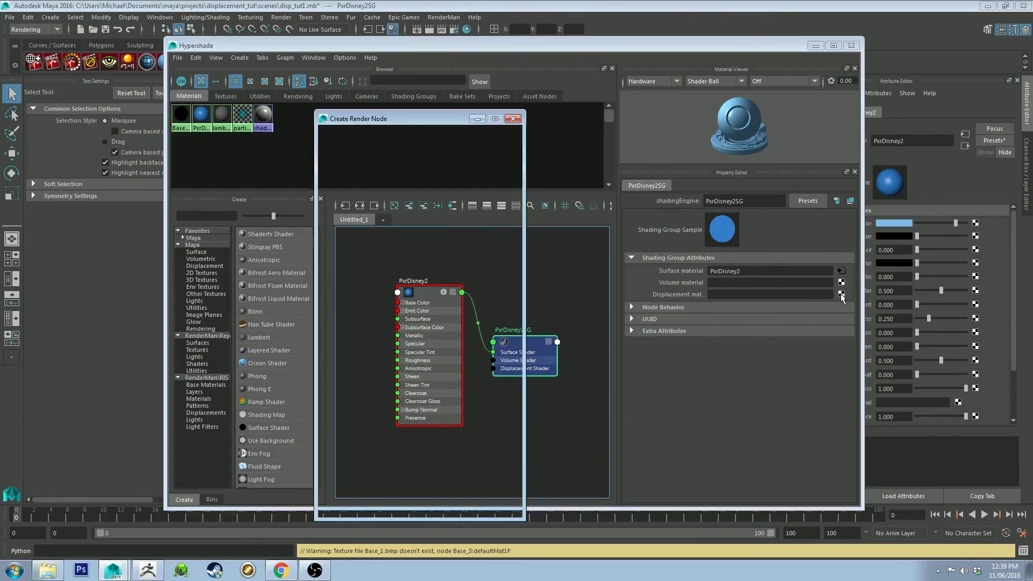
left_click(402, 208)
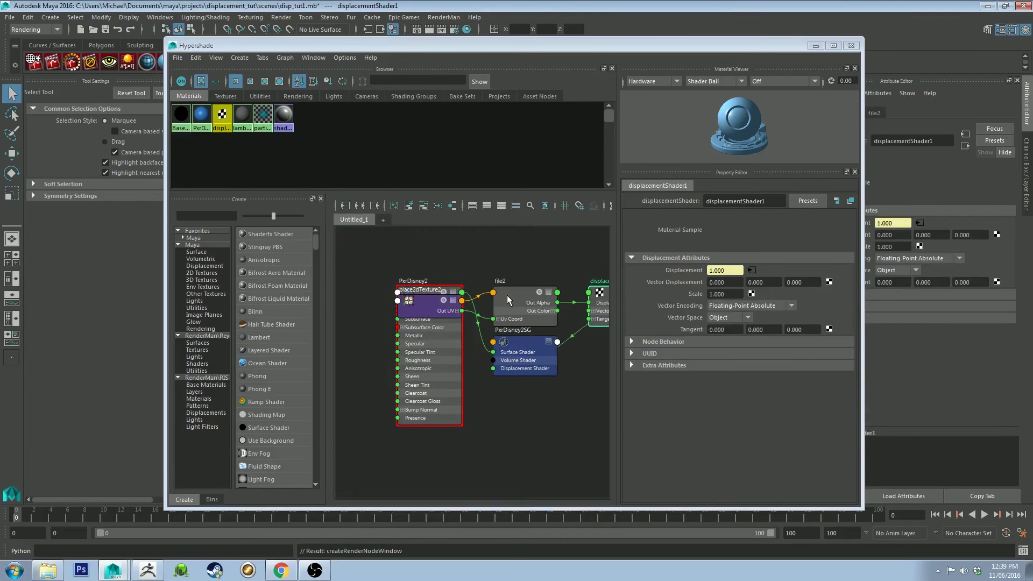
left_click_drag(508, 300, 504, 227)
left_click_drag(425, 293, 421, 217)
middle_click_drag(497, 271, 448, 318, "alt")
left_click(566, 337)
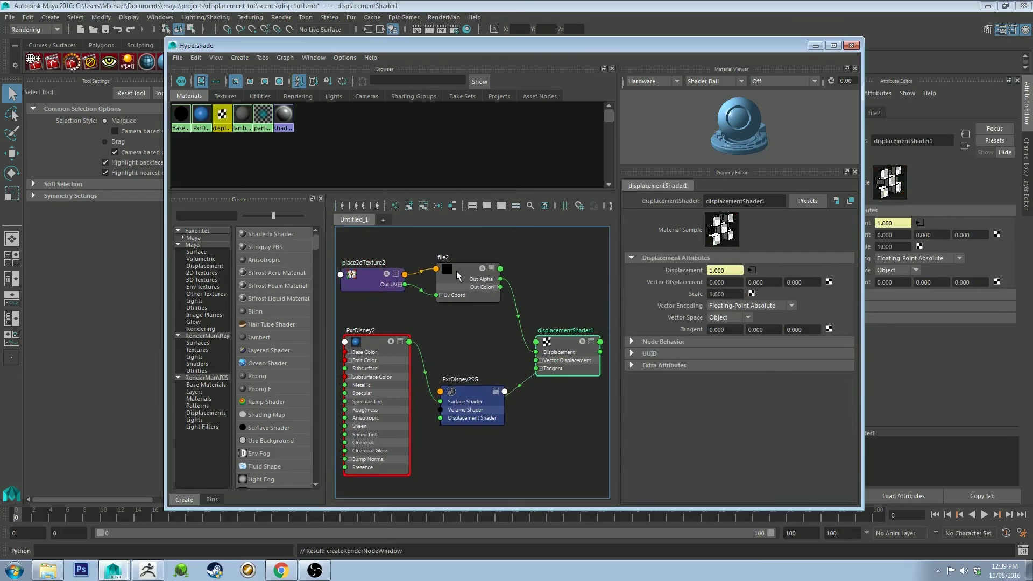
Step: Load Base_1-DM4096_u0_v0.exr from sourceimages into the displacement file texture and set its UV tiling mode to 0-based (ZBrush)
left_click(456, 271)
left_click(840, 309)
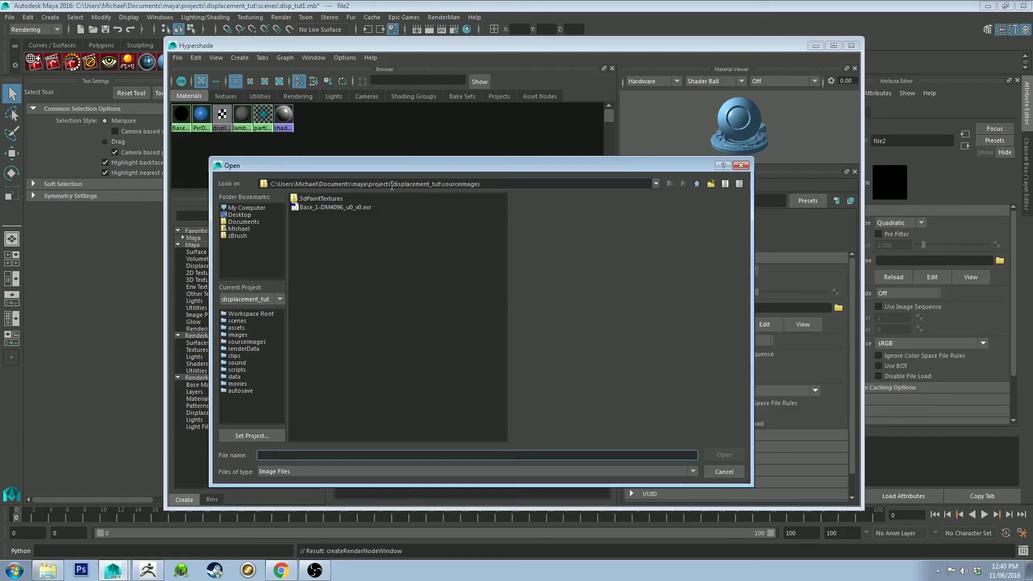
left_click_drag(396, 184, 480, 184)
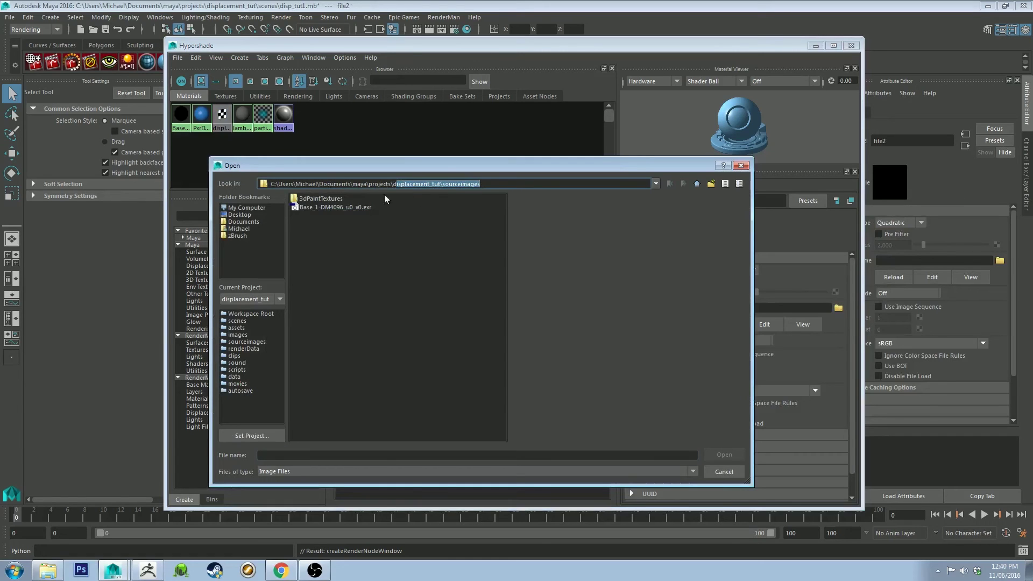
left_click(378, 261)
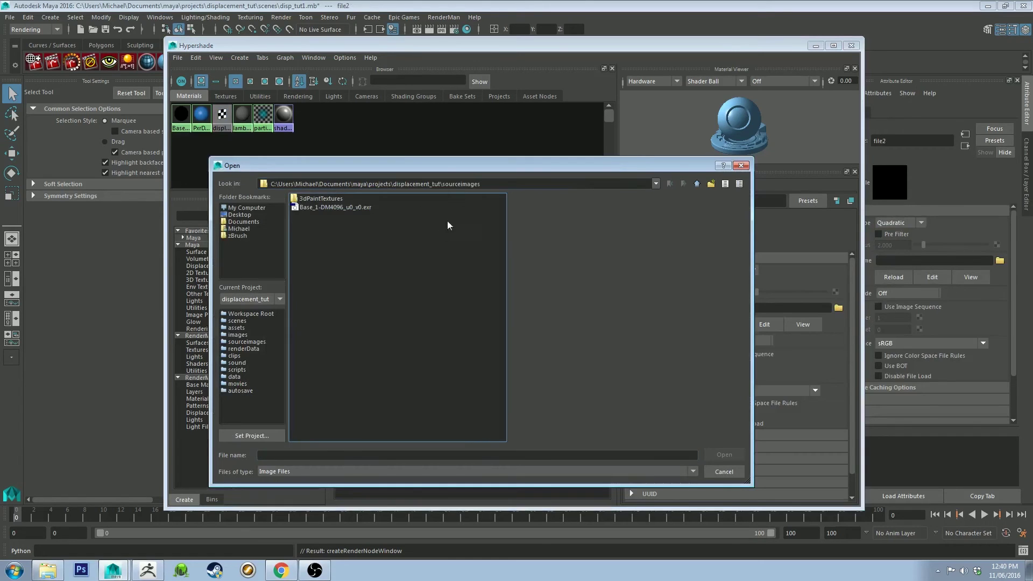
left_click(322, 208)
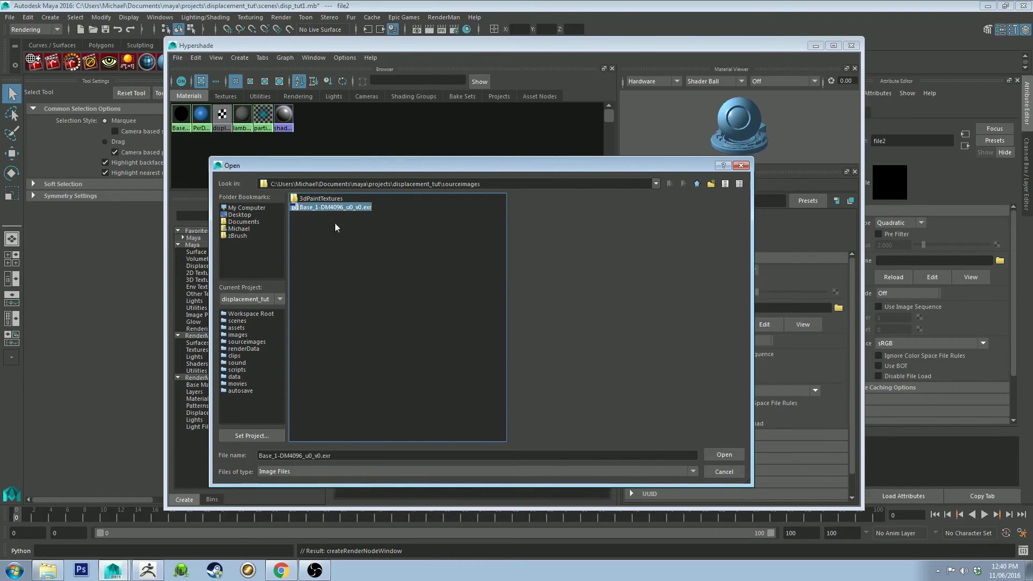
left_click(724, 455)
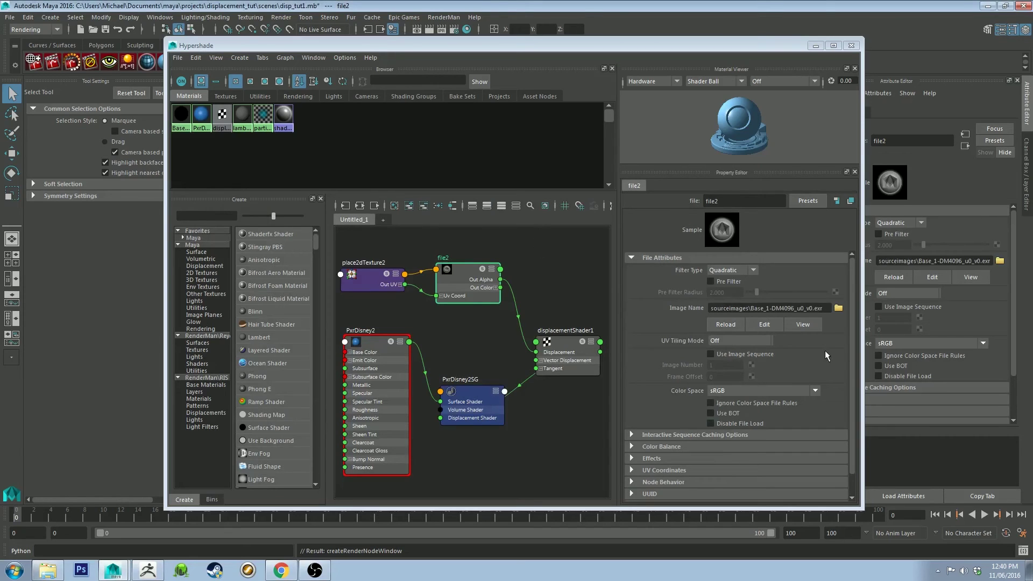
left_click(744, 341)
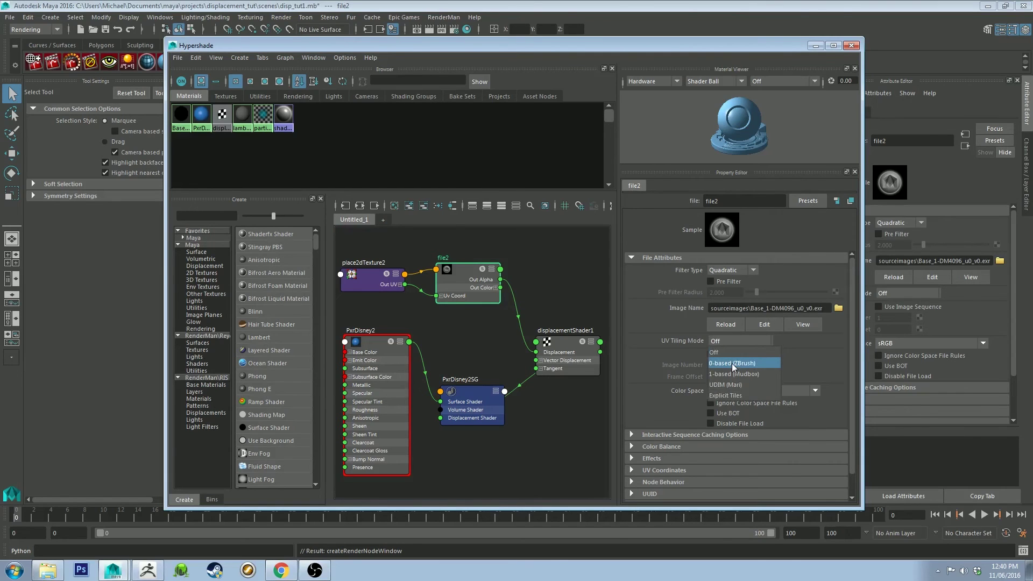
left_click(732, 363)
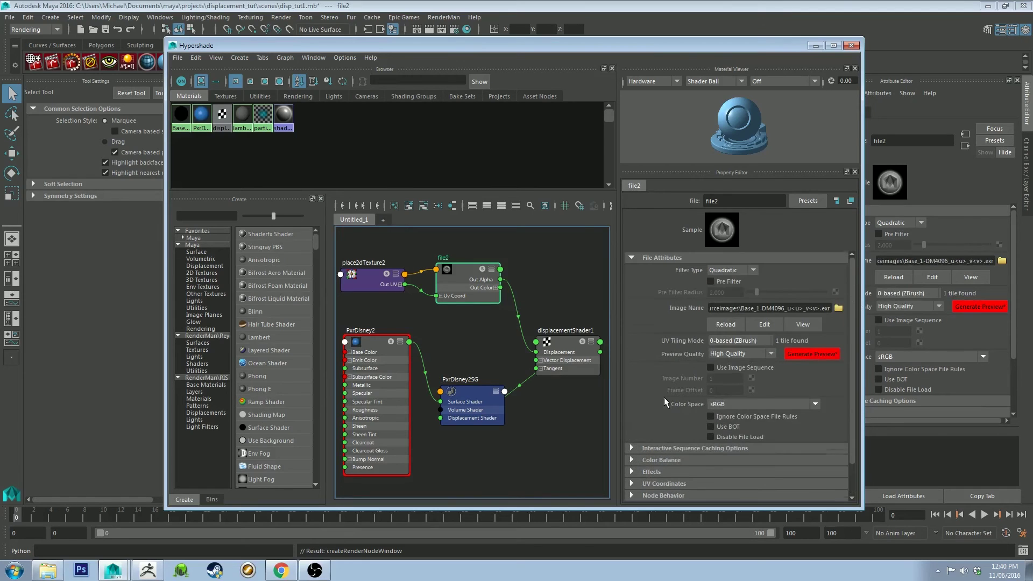
Step: Minimize the Hypershade, start a live RenderMan re-render of the creature, and move the reduced render window clear of the viewport
left_click(816, 45)
left_click_drag(410, 180, 453, 216, "alt")
left_click(72, 62)
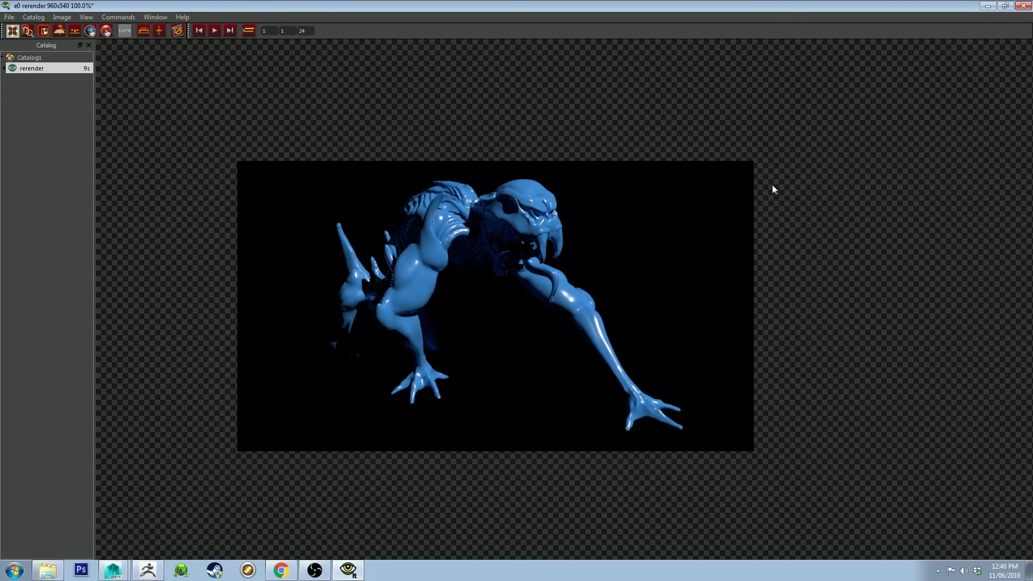
left_click(1006, 6)
left_click_drag(636, 63, 644, 57)
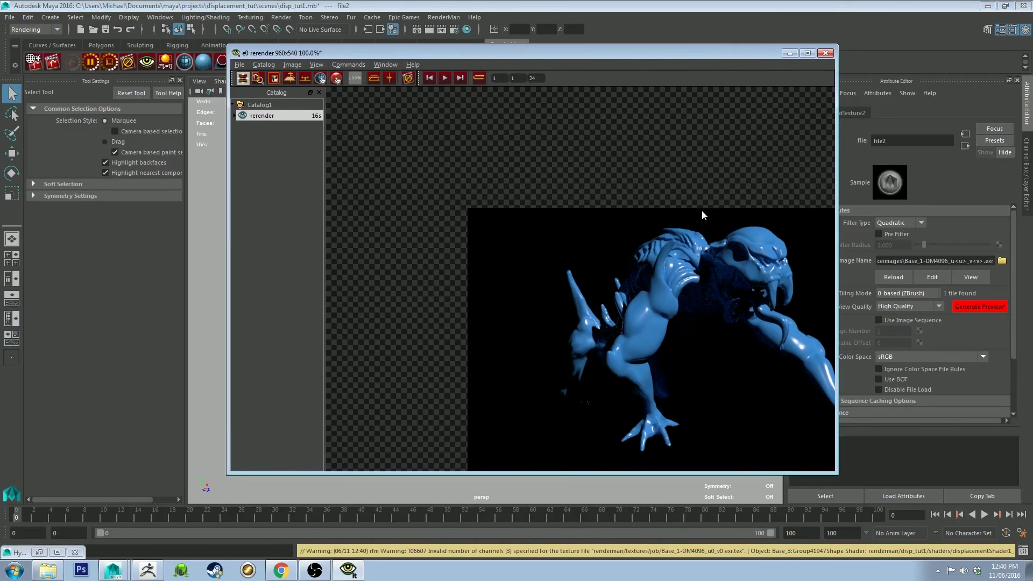
middle_click_drag(698, 205, 569, 87)
left_click_drag(564, 49, 945, 63)
Step: Clear the selection and reframe the perspective camera closely on the creature's head and shoulders for the live re-render
left_click(582, 207)
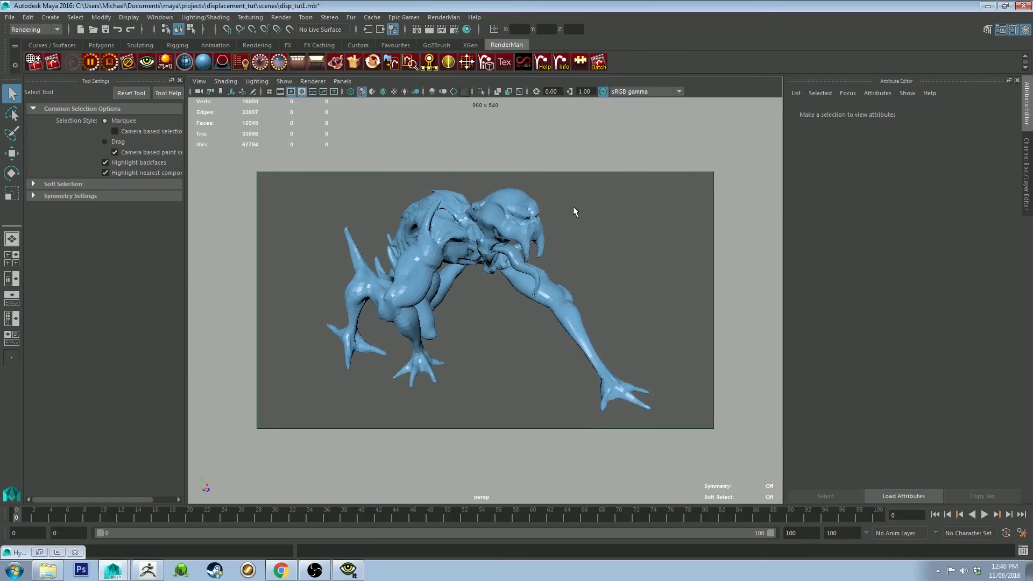
left_click_drag(574, 206, 584, 239, "alt")
right_click_drag(584, 239, 584, 327, "alt")
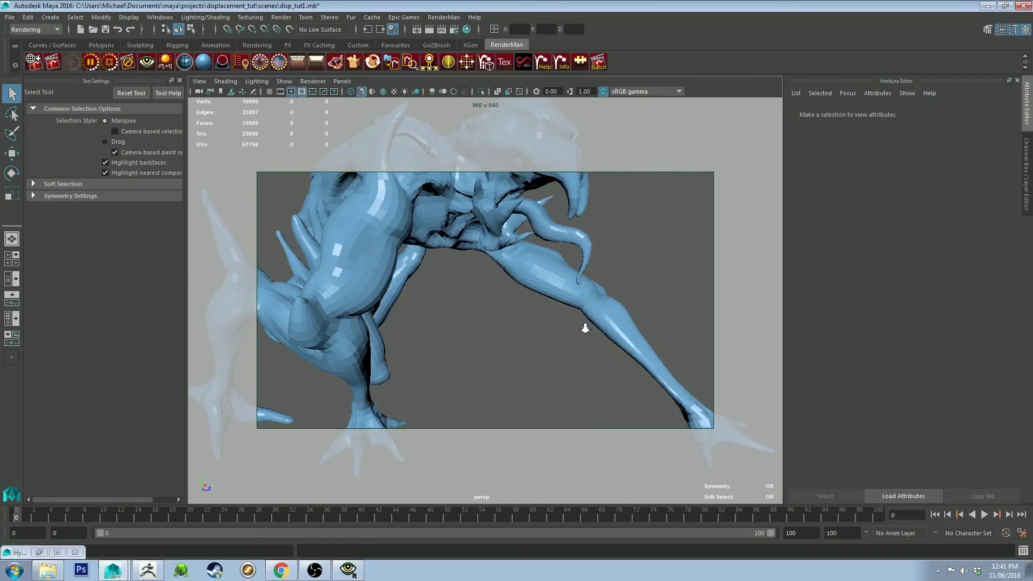
right_click_drag(641, 222, 602, 349, "alt")
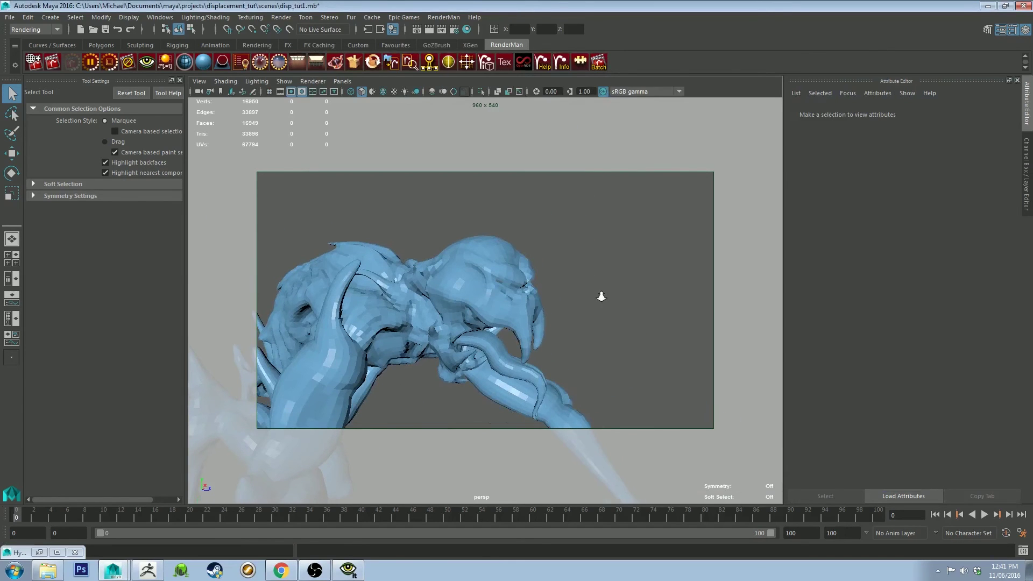
left_click_drag(600, 295, 624, 263, "alt")
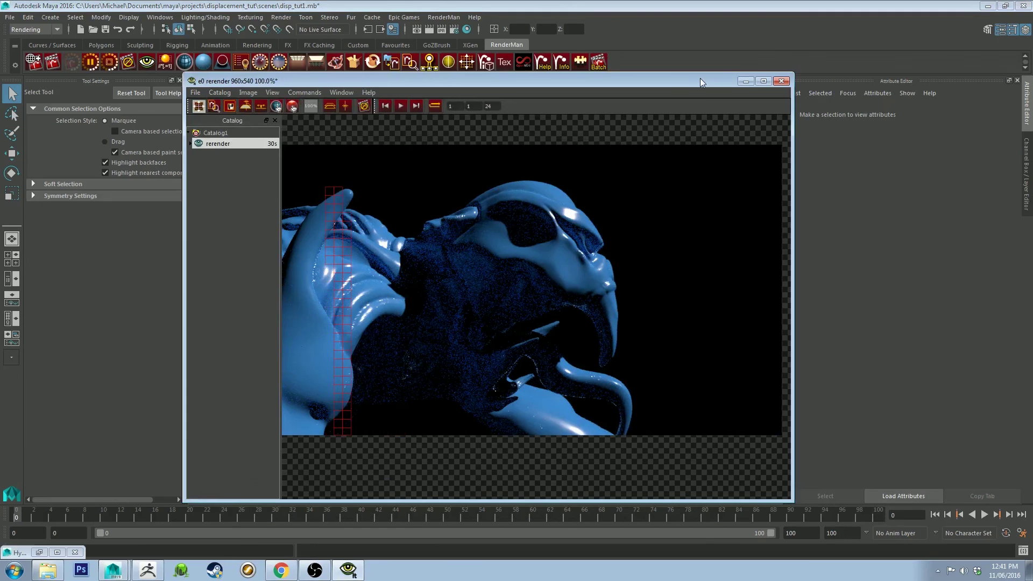
Step: Shift the render window slightly upward and examine the creature's mouth and jaw up close in the re-render
left_click_drag(699, 78, 703, 65)
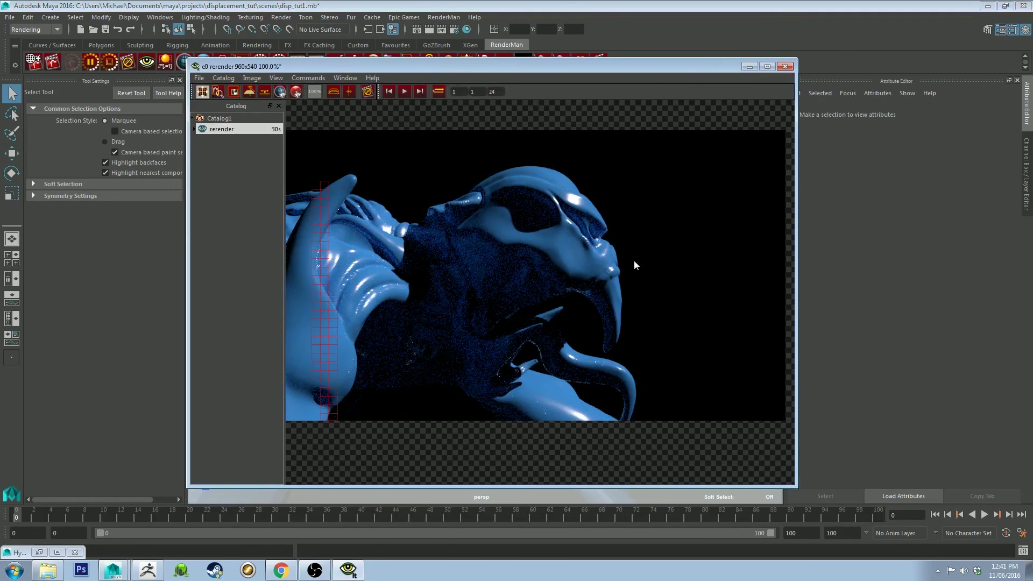
scroll(634, 260, "up", 5)
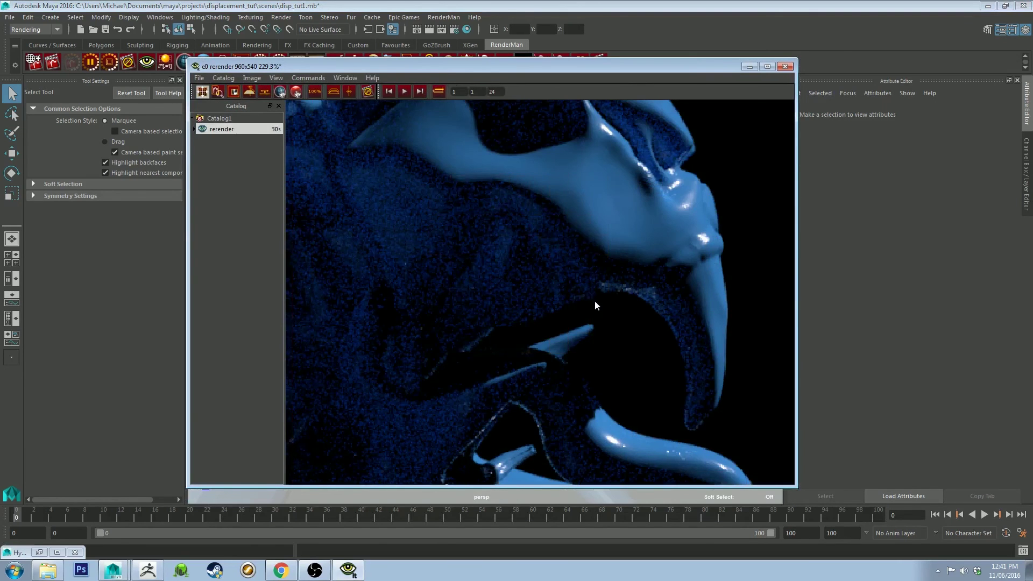
scroll(743, 104, "down", 5)
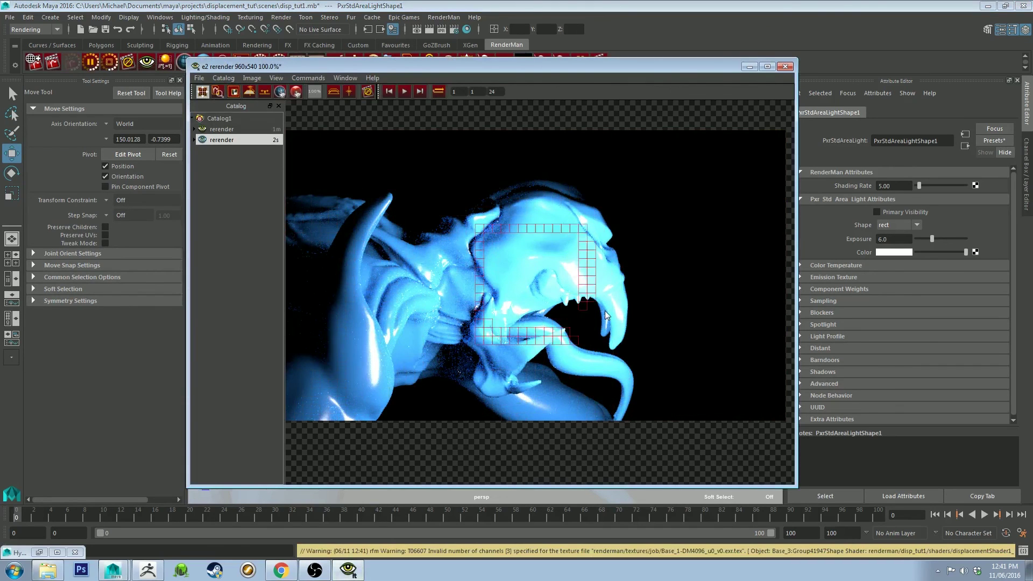
Step: Check the head and teeth in the area-lit re-render, and stop the running render
scroll(591, 309, "up", 2)
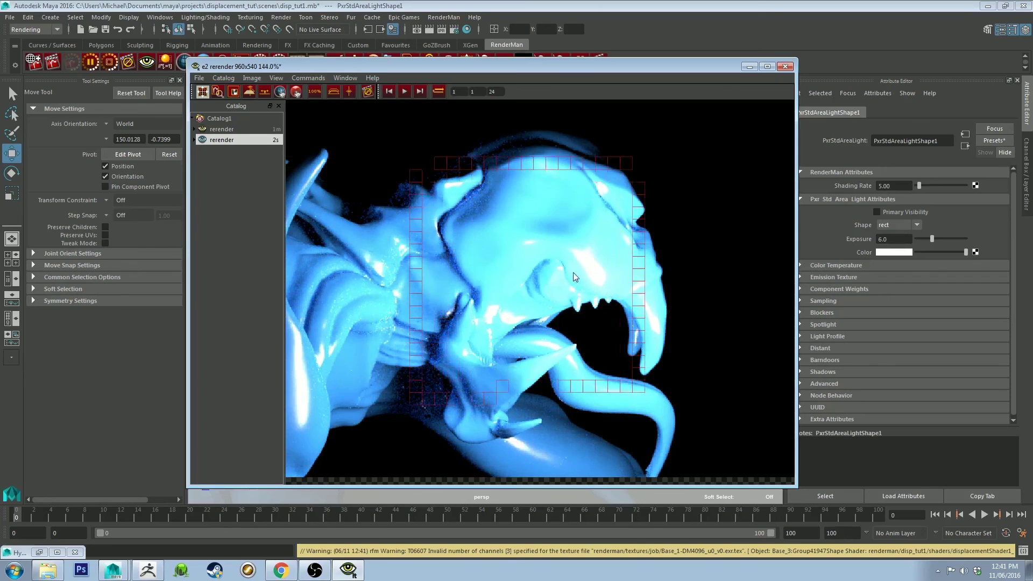
scroll(576, 296, "down", 2)
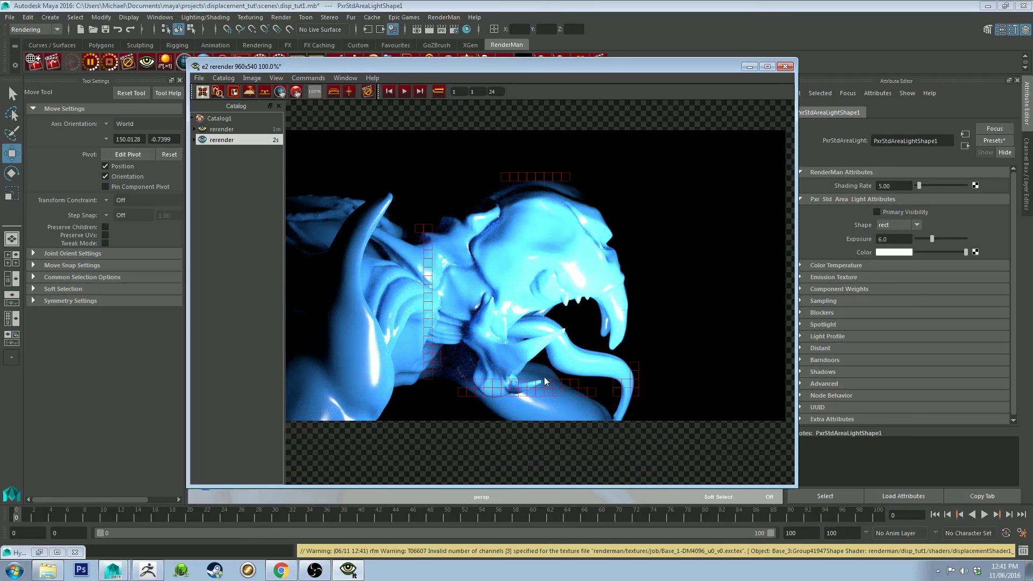
scroll(550, 338, "down", 1)
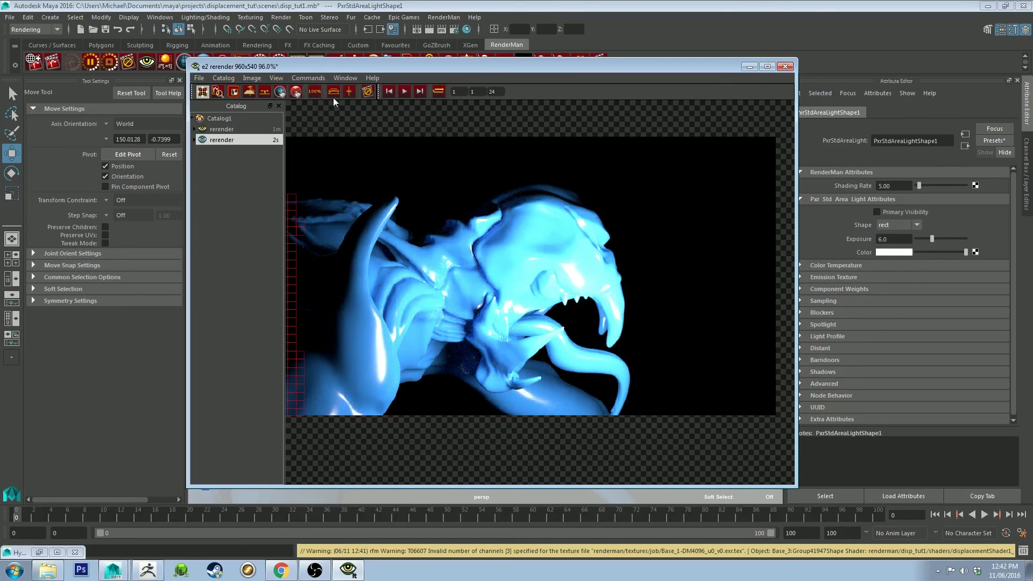
left_click(367, 91)
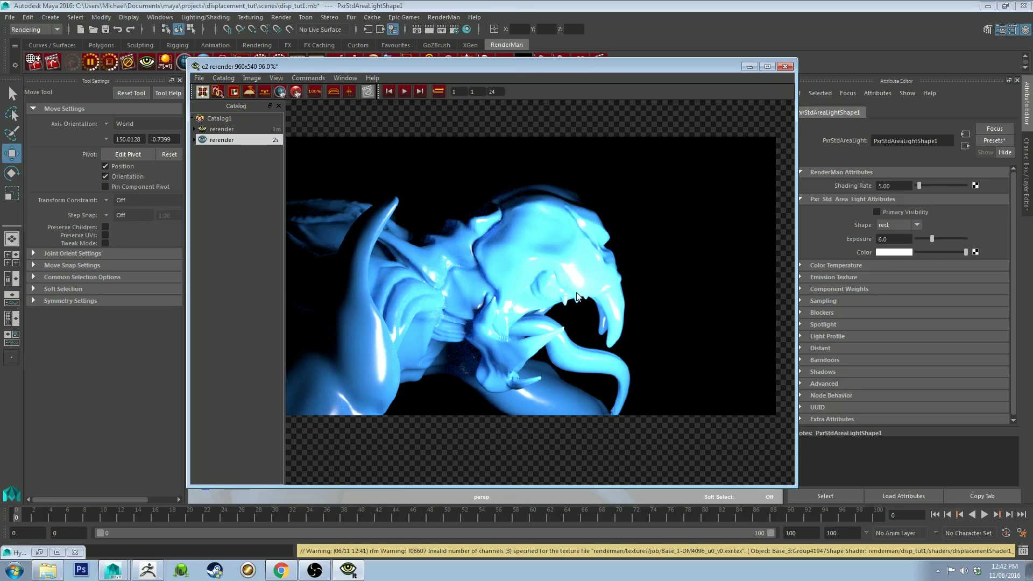
Step: Examine the displaced detail on the creature's head, teeth and neck in the stopped render at several magnifications
scroll(455, 157, "down", 1)
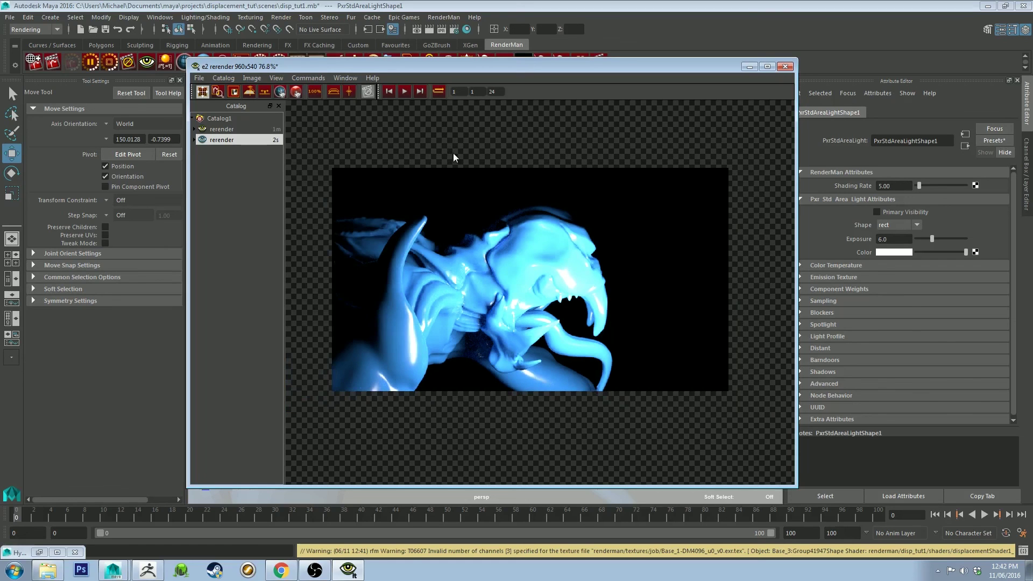
scroll(473, 224, "up", 1)
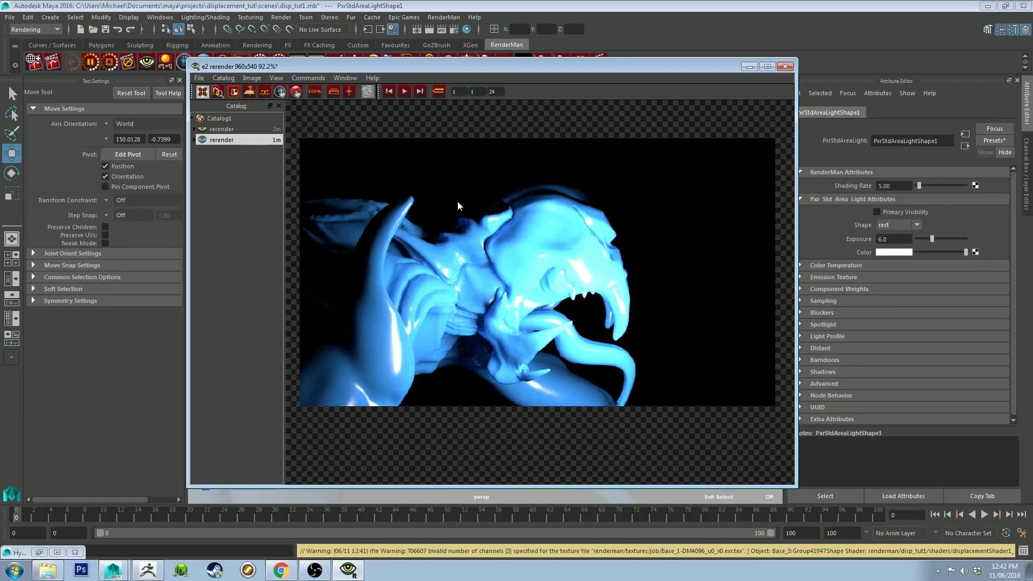
scroll(457, 198, "up", 1)
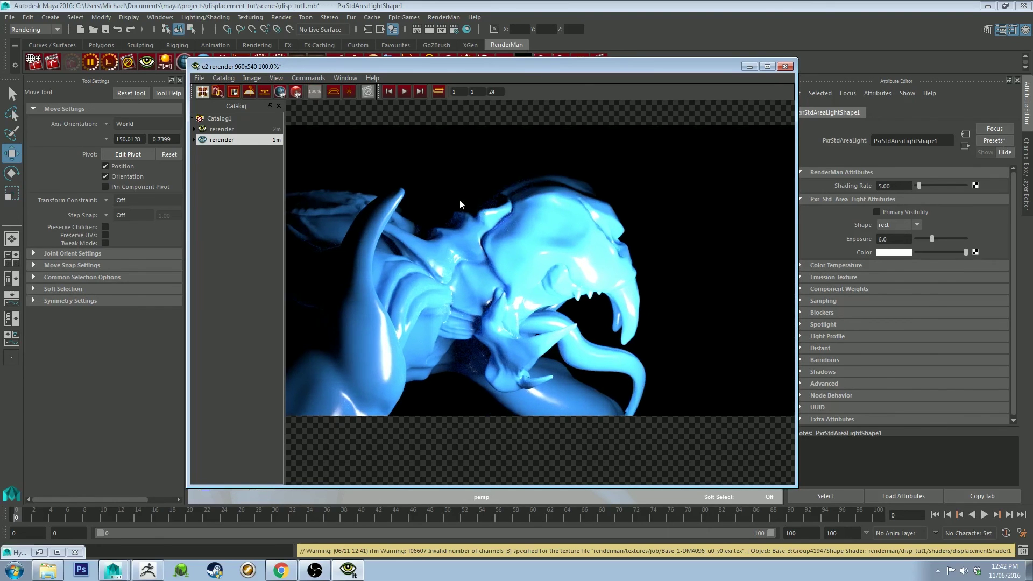
middle_click_drag(460, 199, 508, 197, "alt")
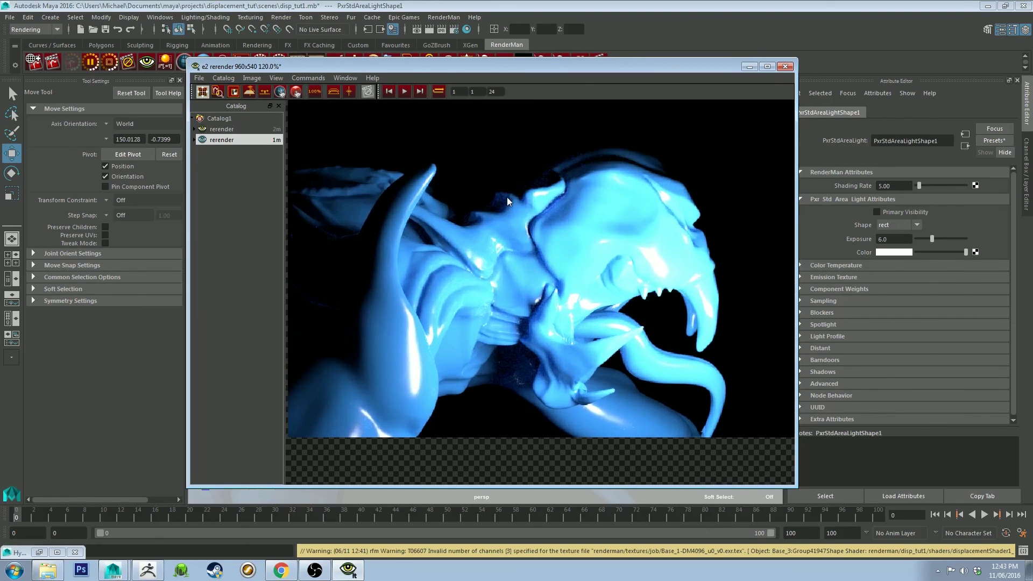
middle_click_drag(513, 201, 469, 196, "alt")
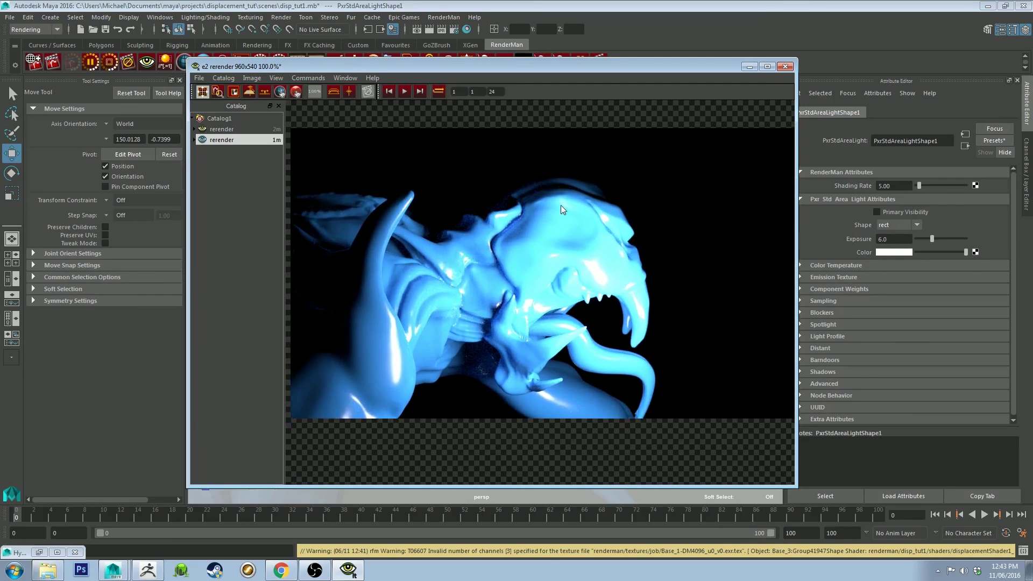